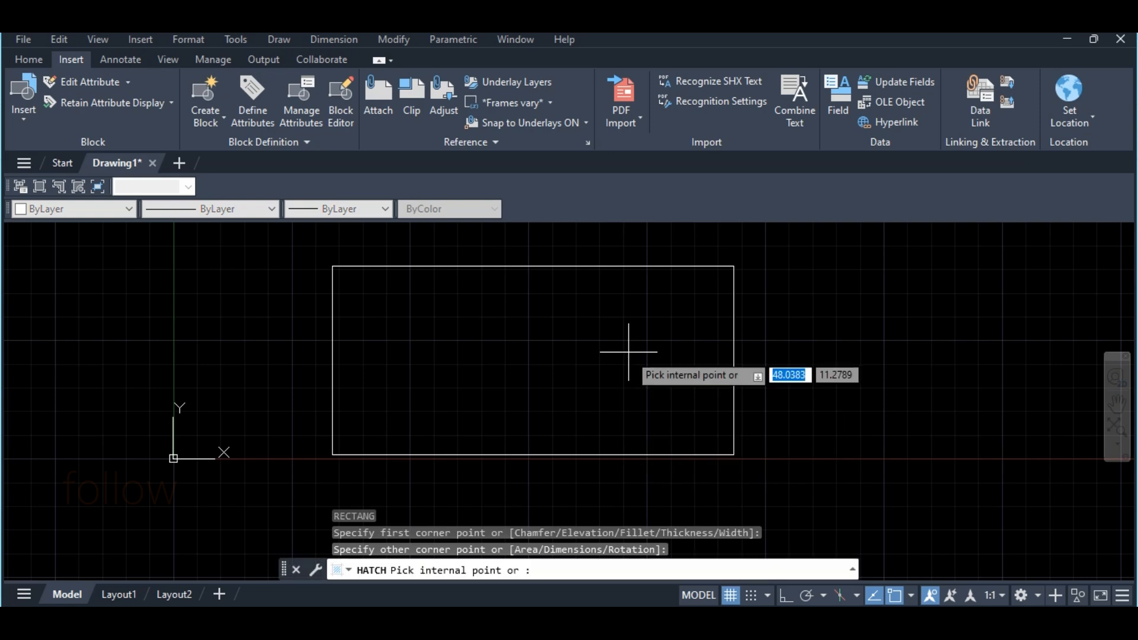
Step: Hatch the inside of the rectangle and give the hatch the ANGLE pattern
{"action": "left_click", "coordinate": [454, 328]}
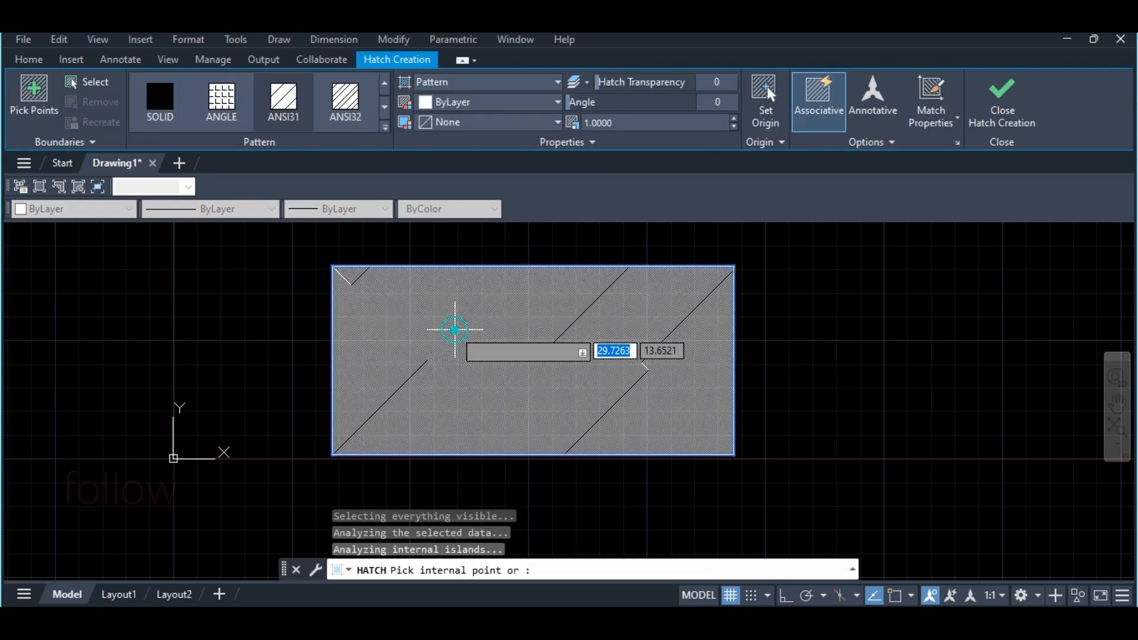
{"action": "left_click", "coordinate": [385, 128]}
{"action": "left_click", "coordinate": [209, 116]}
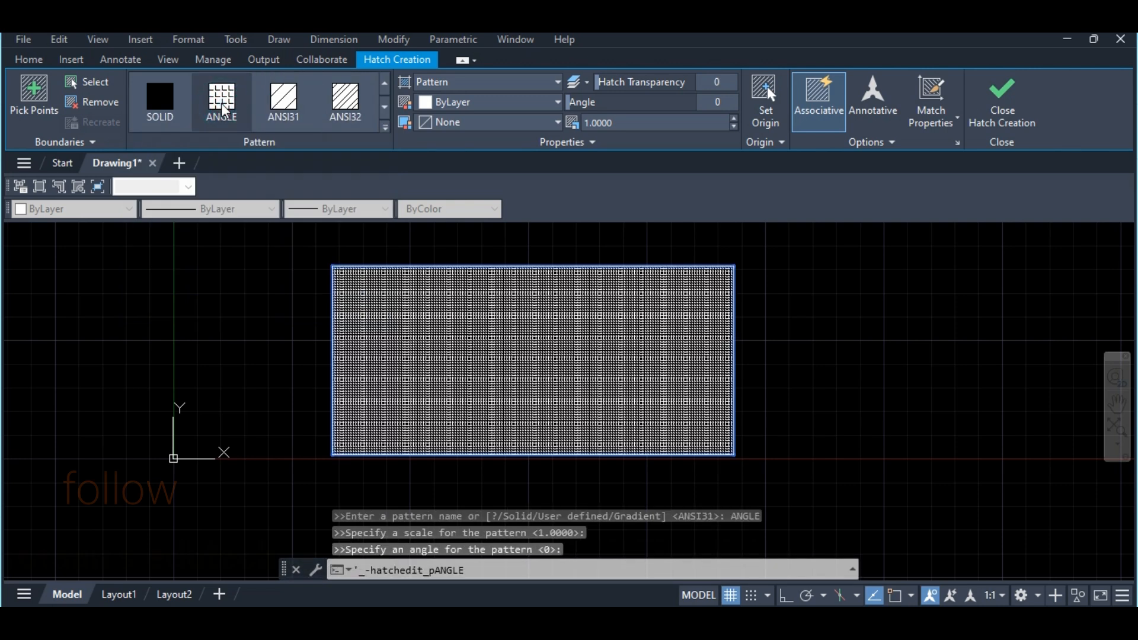
Step: Try the ANSI31, ANSI33, ANSI34 and ANSI35 patterns on the rectangle's hatch
{"action": "left_click", "coordinate": [385, 127]}
{"action": "left_click", "coordinate": [290, 125]}
{"action": "left_click", "coordinate": [384, 128]}
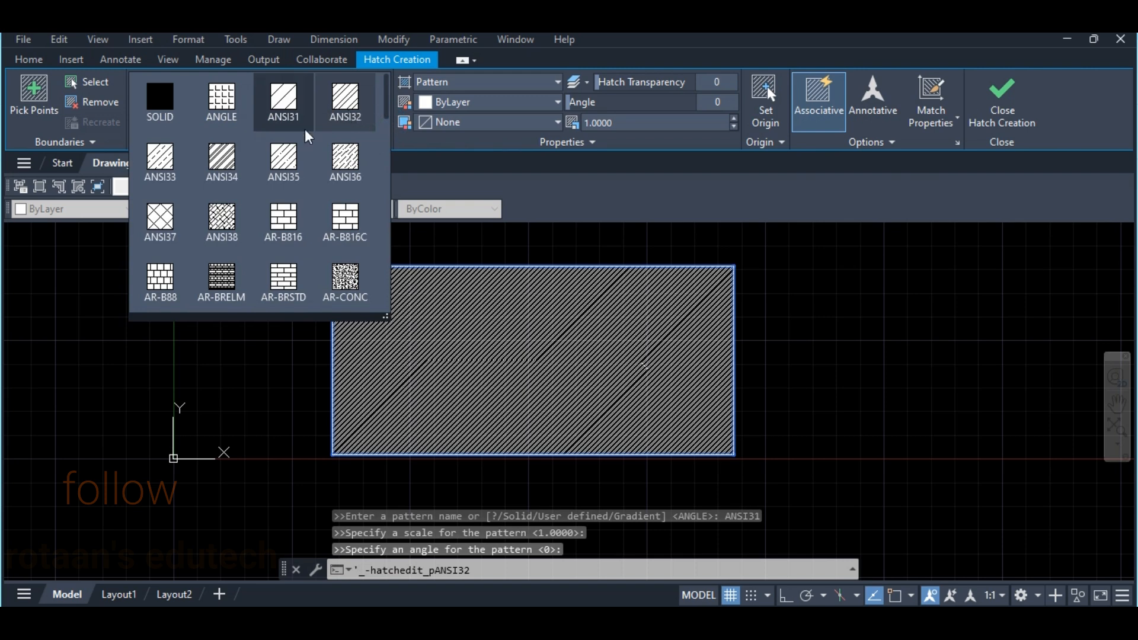
{"action": "left_click", "coordinate": [382, 128]}
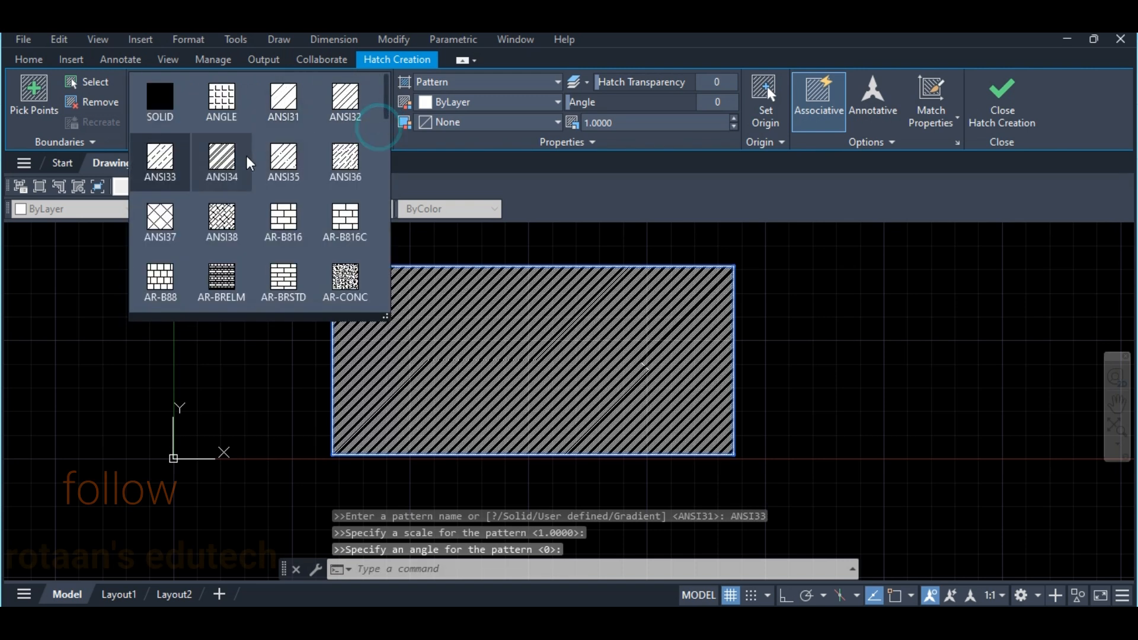
{"action": "left_click", "coordinate": [244, 157]}
{"action": "left_click", "coordinate": [384, 128]}
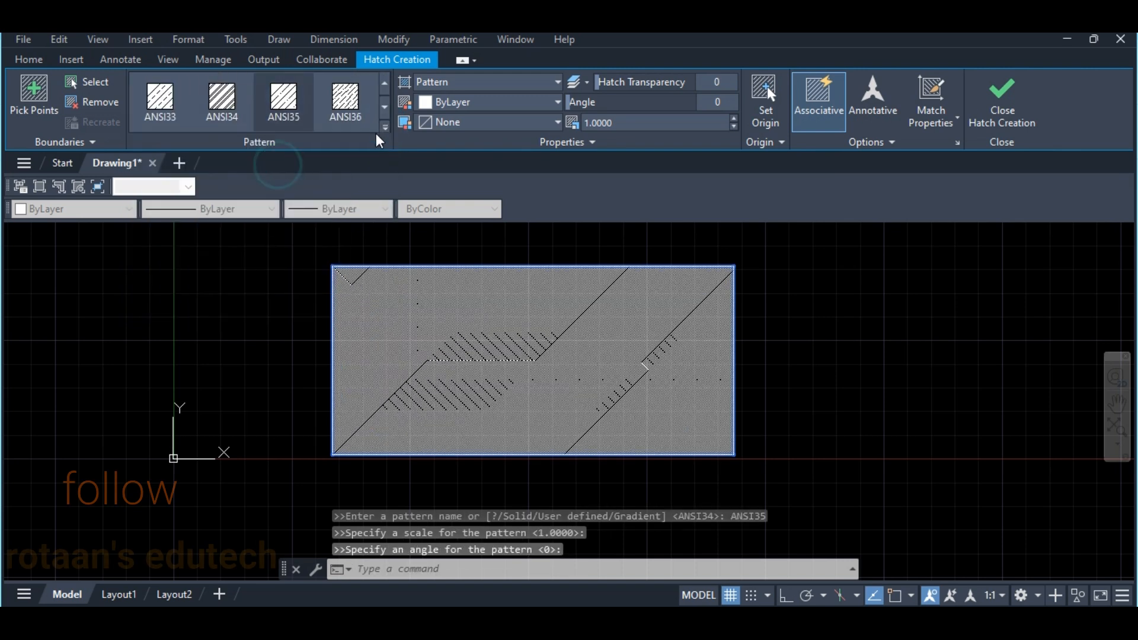
Step: Change the rectangle's hatch to the AR-B816C brick pattern and set its scale to 0.5
{"action": "left_click", "coordinate": [384, 127]}
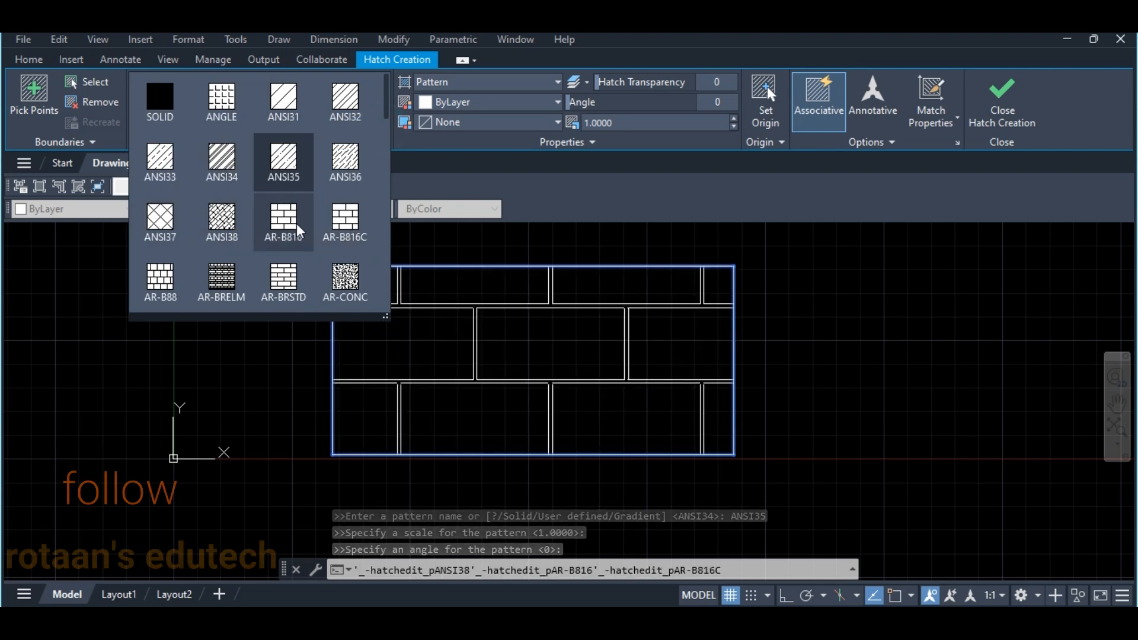
{"action": "left_click", "coordinate": [358, 230]}
{"action": "scroll", "coordinate": [591, 371], "scroll_direction": "down", "scroll_amount": 2}
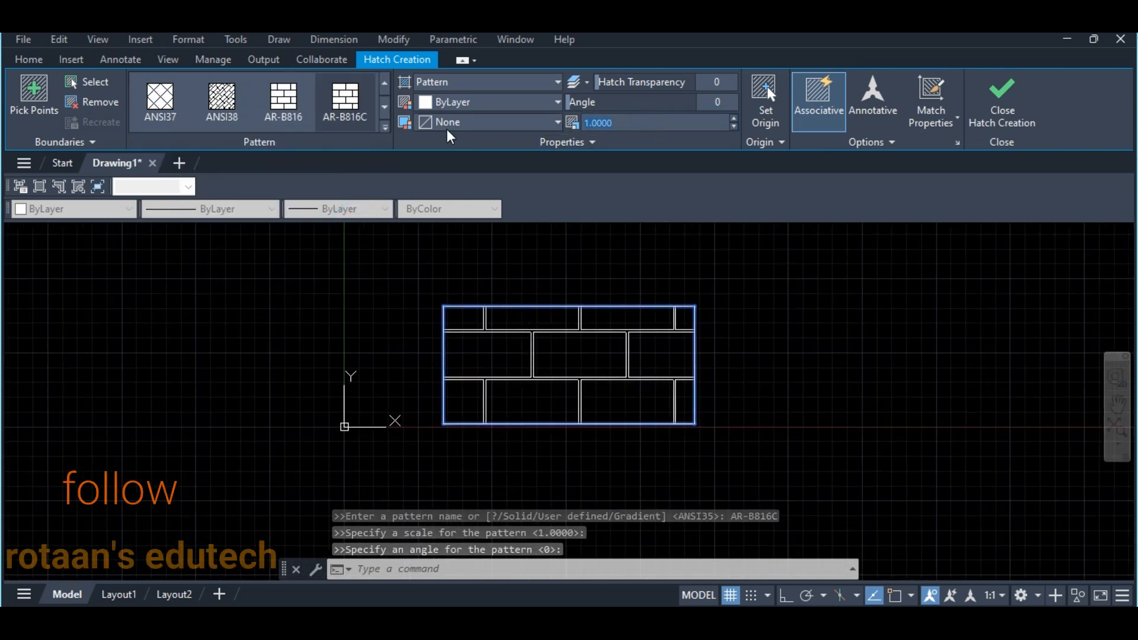
{"action": "type", "text": ".5"}
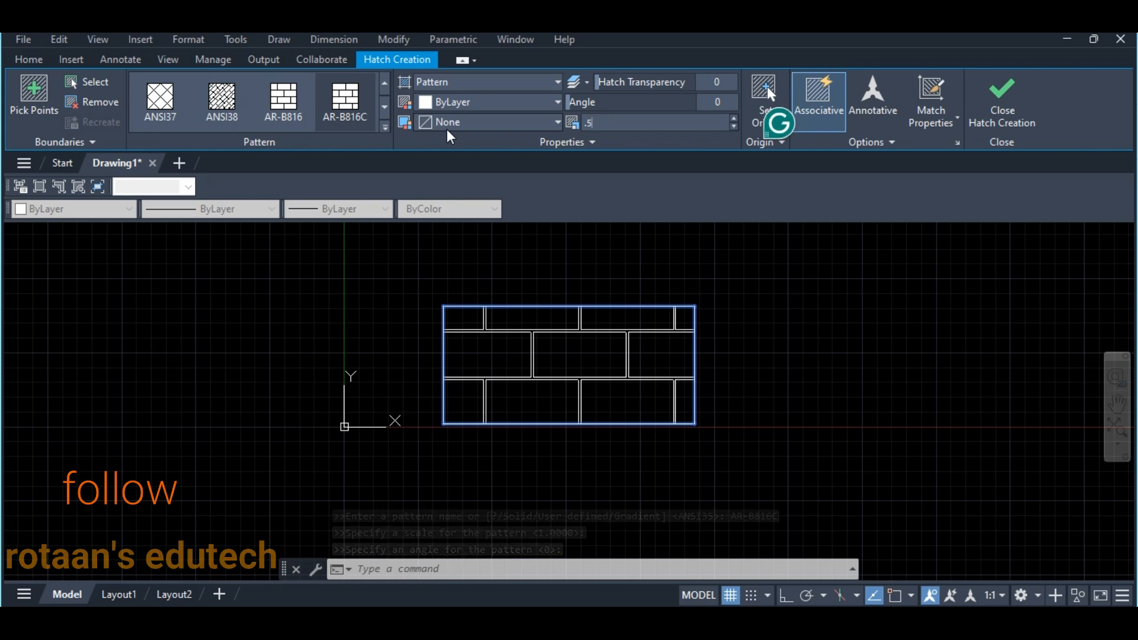
{"action": "key", "text": "Return"}
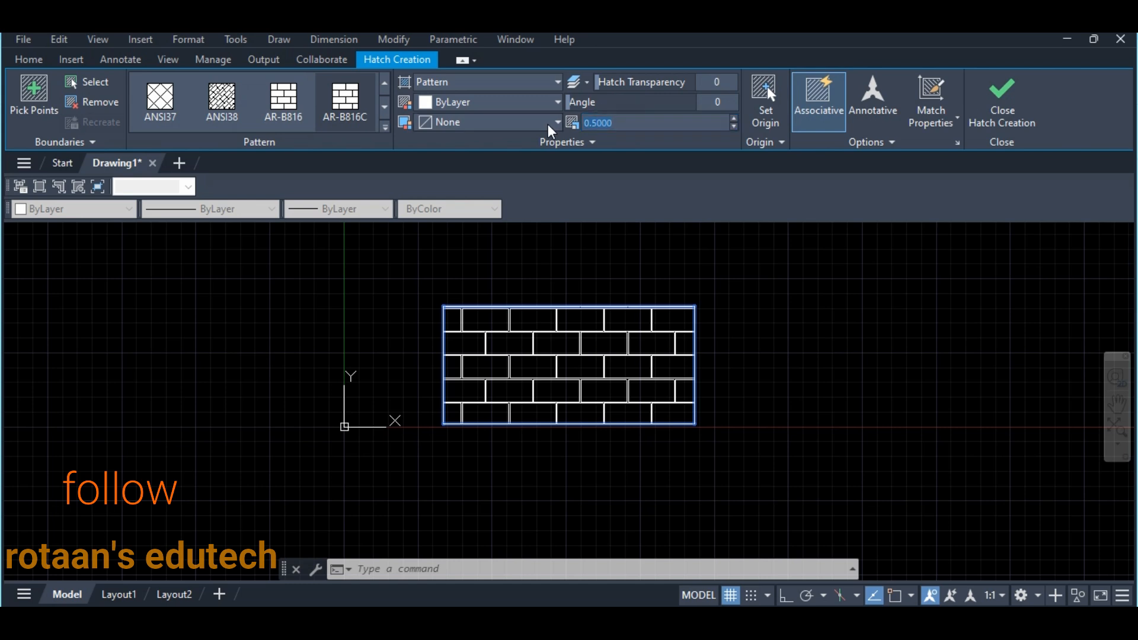
Step: Reduce the brick hatch's scale to 0.3
{"action": "type", "text": ".3"}
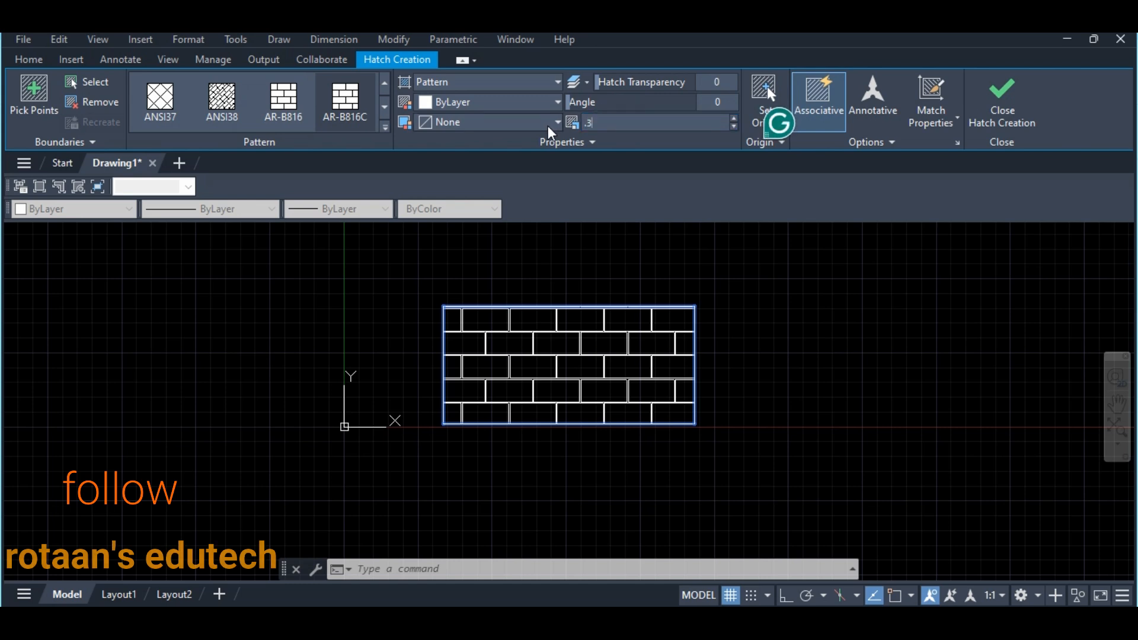
{"action": "key", "text": "Return"}
{"action": "middle_click_drag", "start_coordinate": [684, 303], "coordinate": [589, 303]}
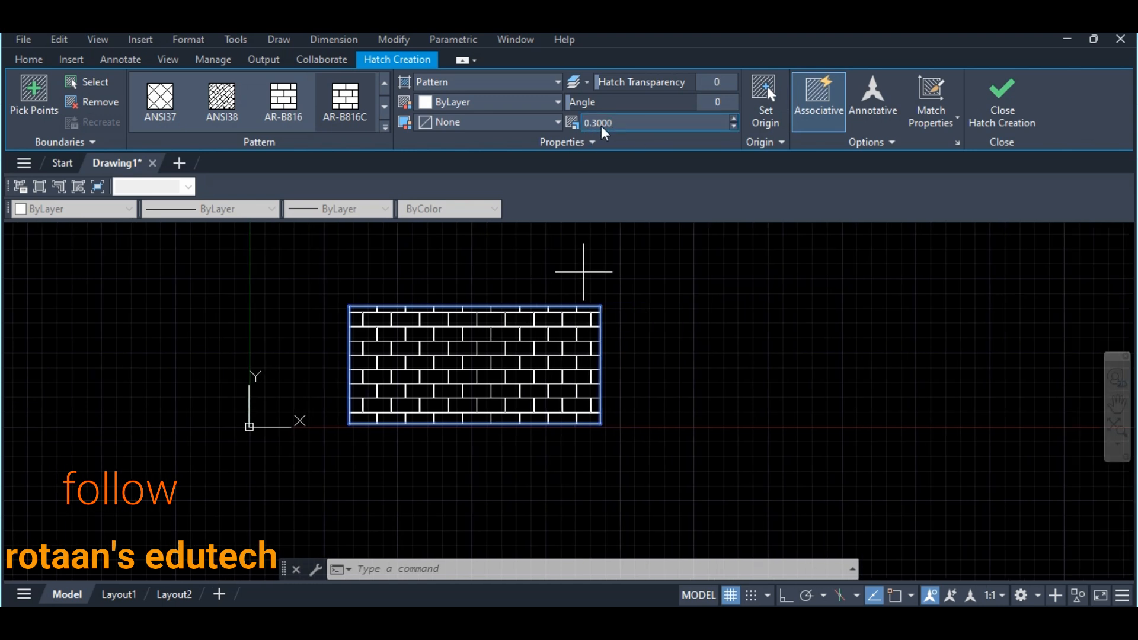
Step: Set the brick hatch's scale to 1 for comparison and return it to 0.3
{"action": "left_click_drag", "start_coordinate": [627, 126], "coordinate": [554, 126]}
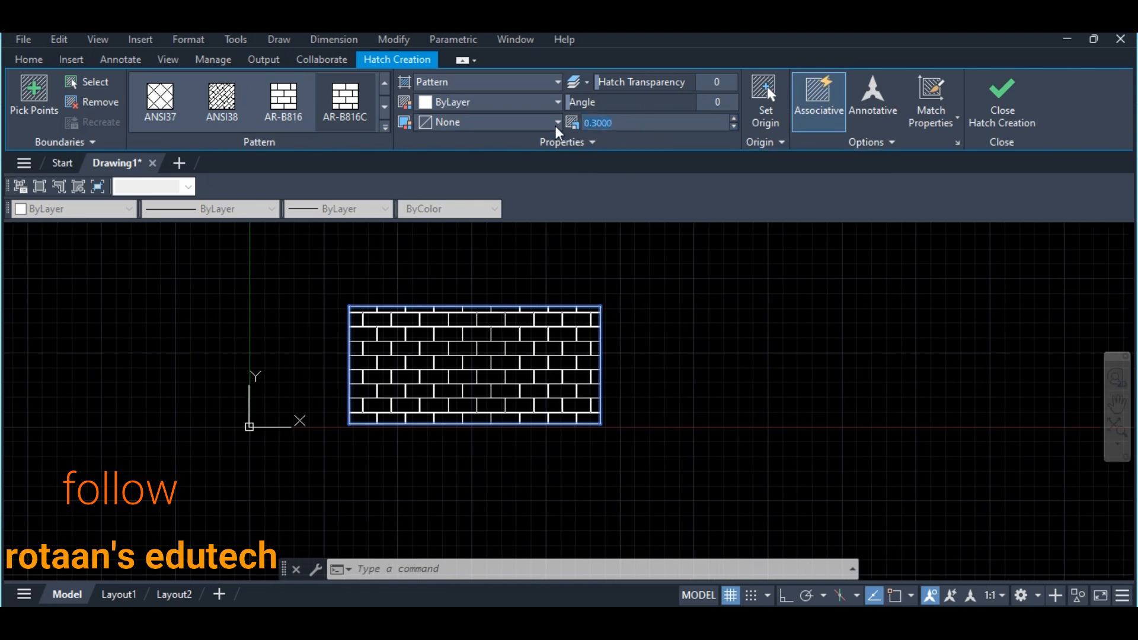
{"action": "type", "text": "1"}
{"action": "key", "text": "Return"}
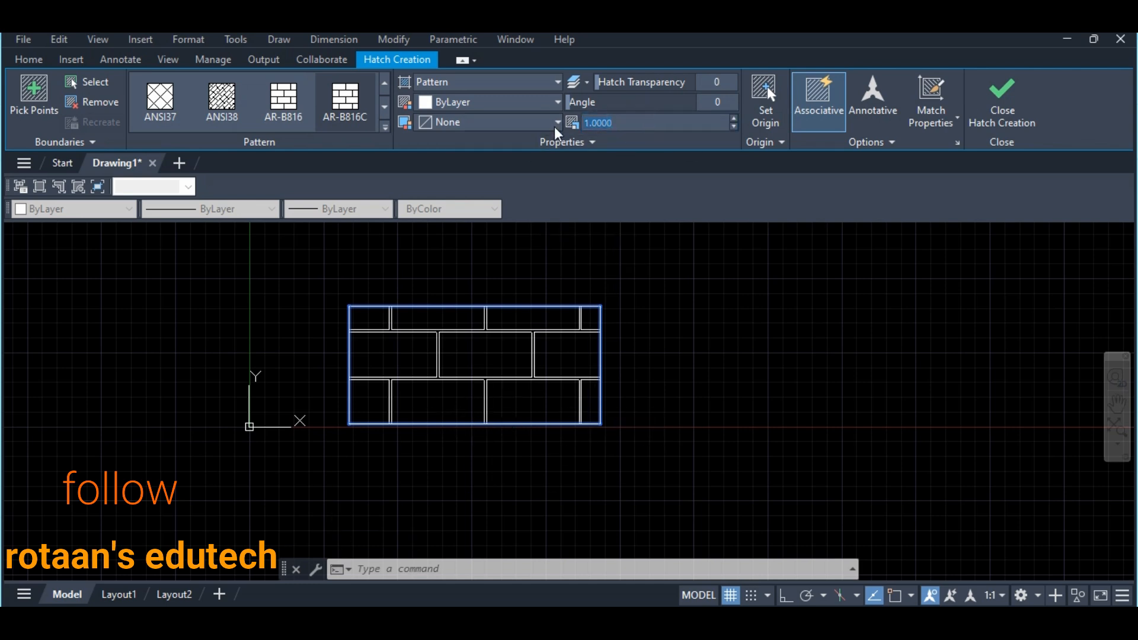
{"action": "type", "text": "0.3"}
{"action": "key", "text": "Return"}
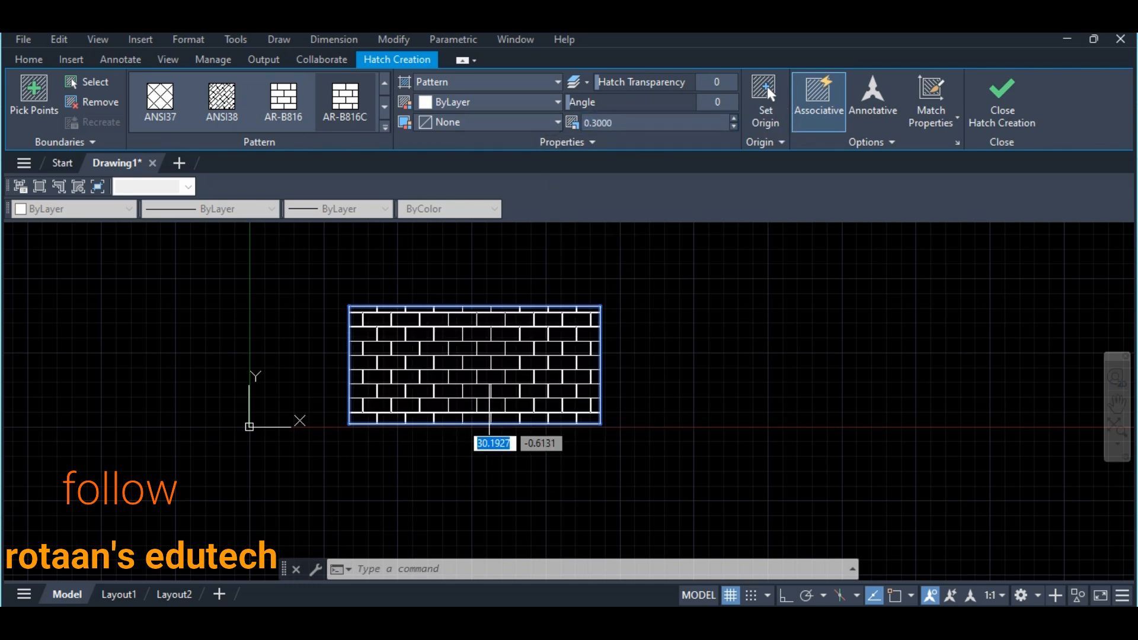
Step: Set the brick hatch's color to the red 237,31,36
{"action": "left_click", "coordinate": [478, 105]}
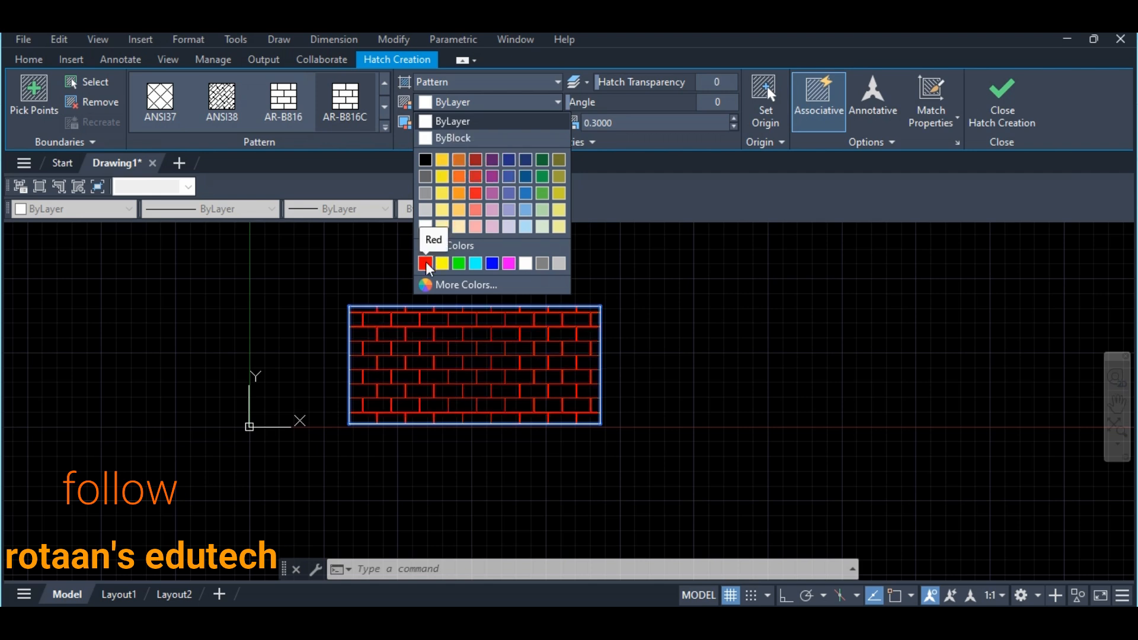
{"action": "left_click", "coordinate": [475, 192]}
{"action": "scroll", "coordinate": [466, 369], "scroll_direction": "up", "scroll_amount": 2}
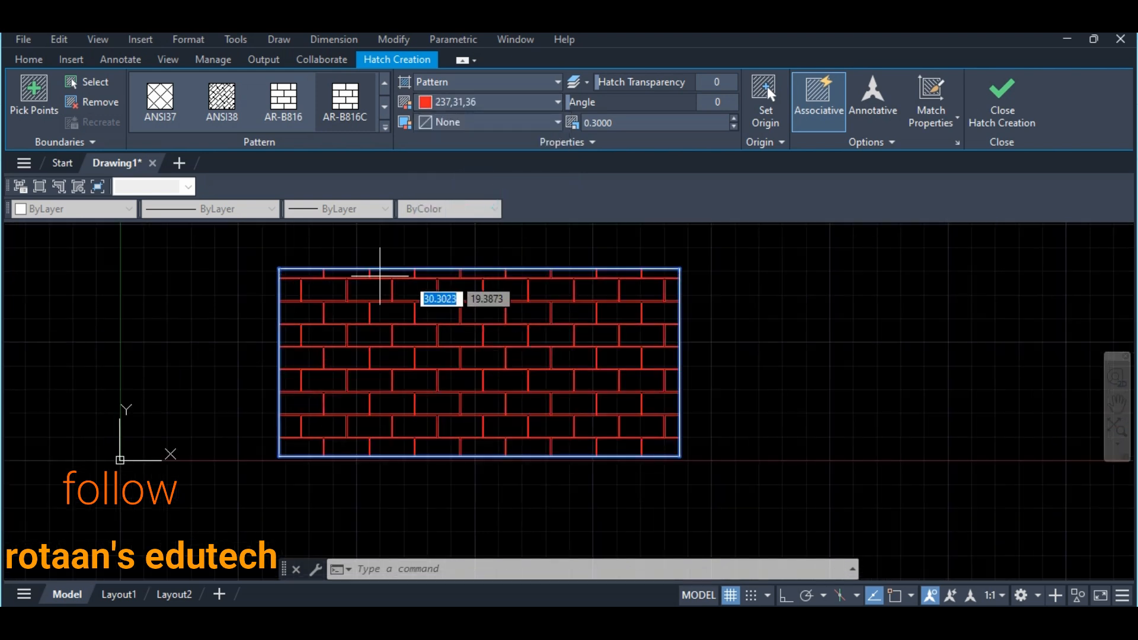
{"action": "middle_click_drag", "start_coordinate": [445, 318], "coordinate": [448, 324]}
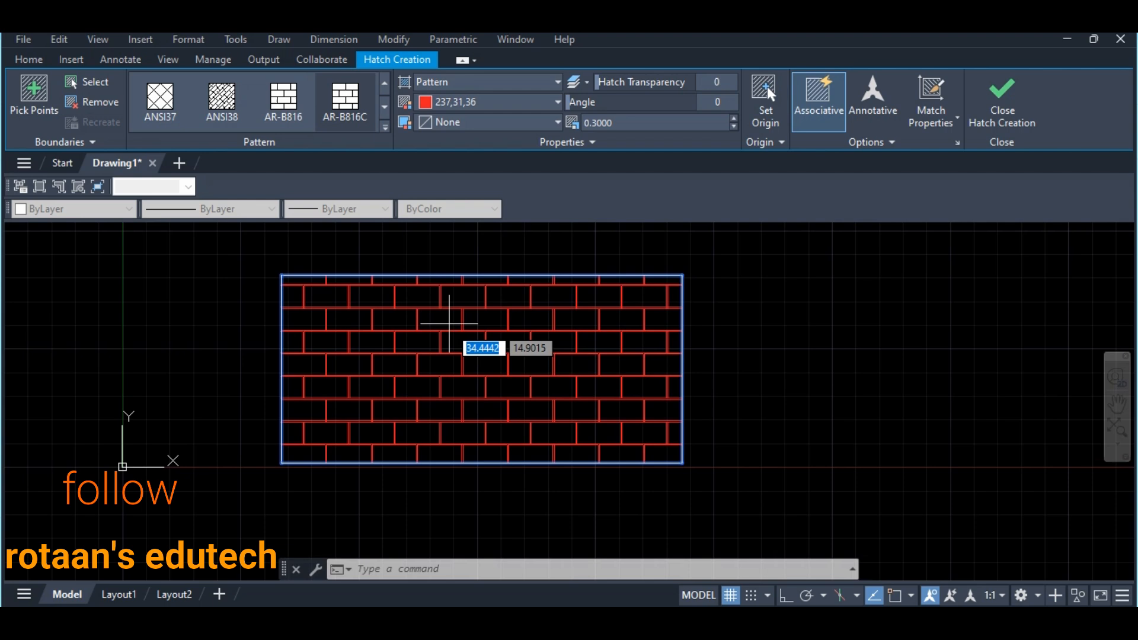
Step: Look through the hatch's background color choices and keep None
{"action": "left_click", "coordinate": [485, 99]}
{"action": "left_click", "coordinate": [458, 122]}
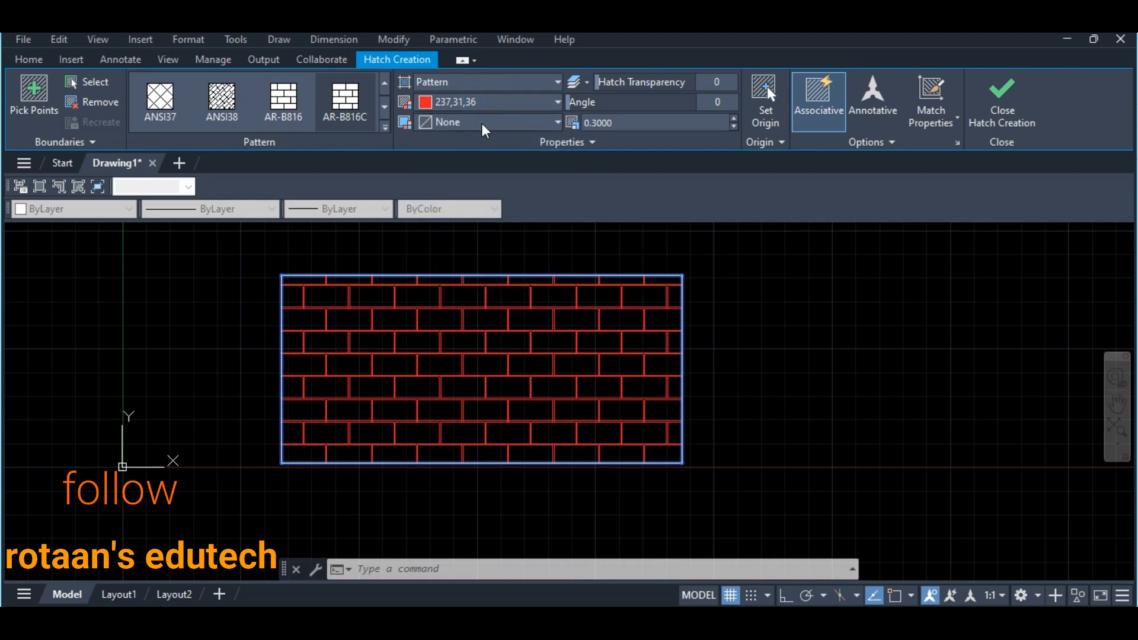
{"action": "left_click", "coordinate": [481, 123]}
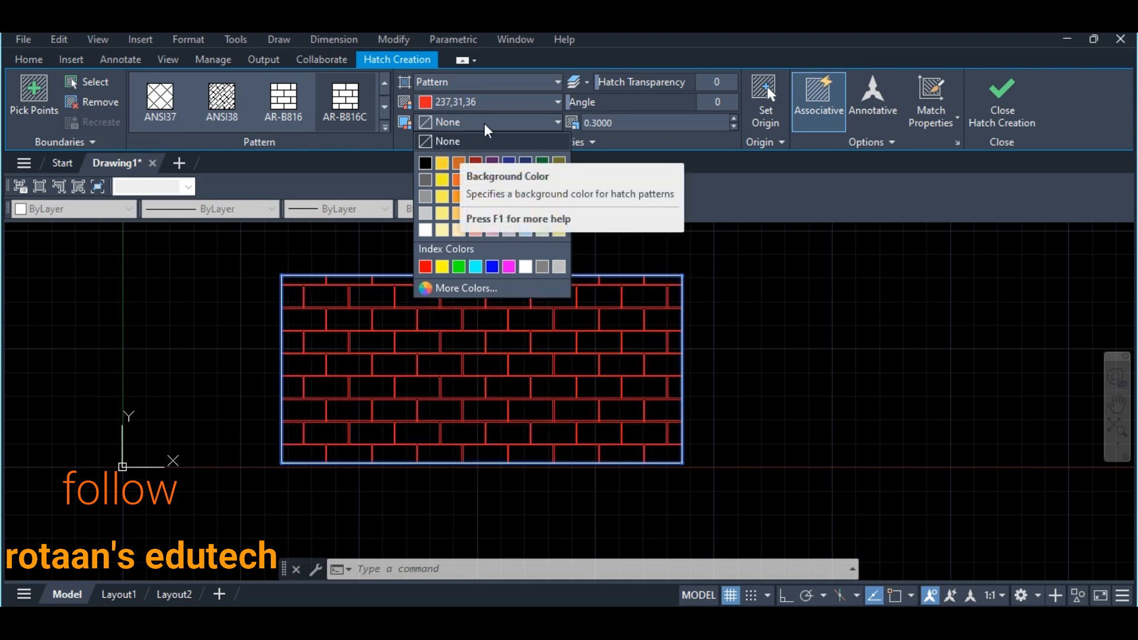
{"action": "left_click", "coordinate": [452, 141]}
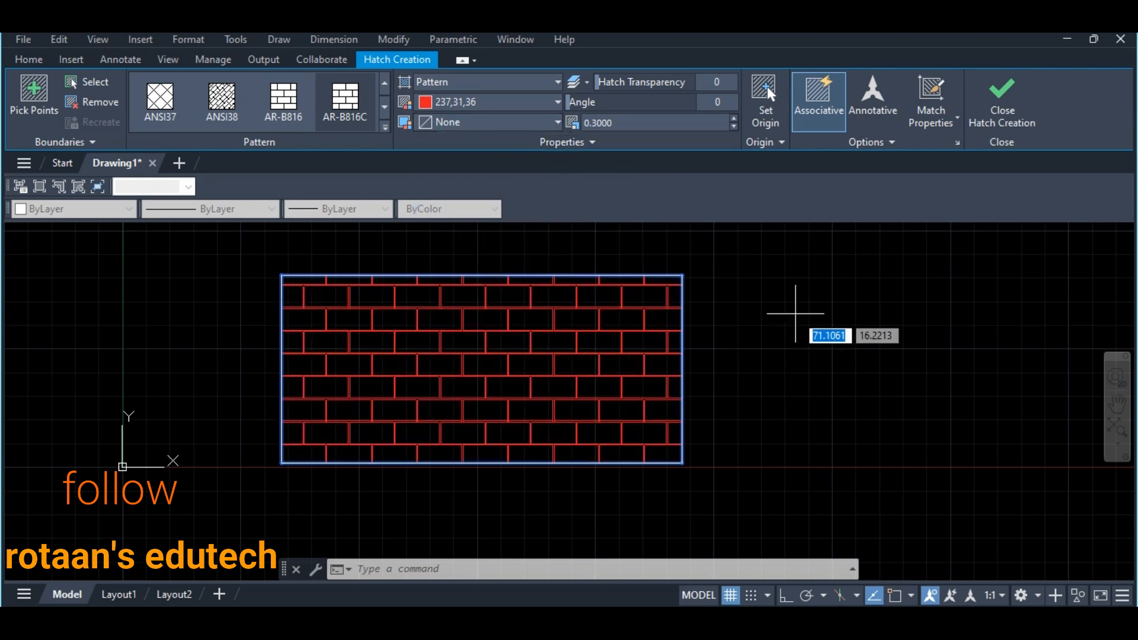
{"action": "middle_click_drag", "start_coordinate": [781, 308], "coordinate": [782, 311]}
Step: Preview other hatch patterns, choose AR-B816C for the rectangle again and finish the hatch
{"action": "left_click", "coordinate": [383, 126]}
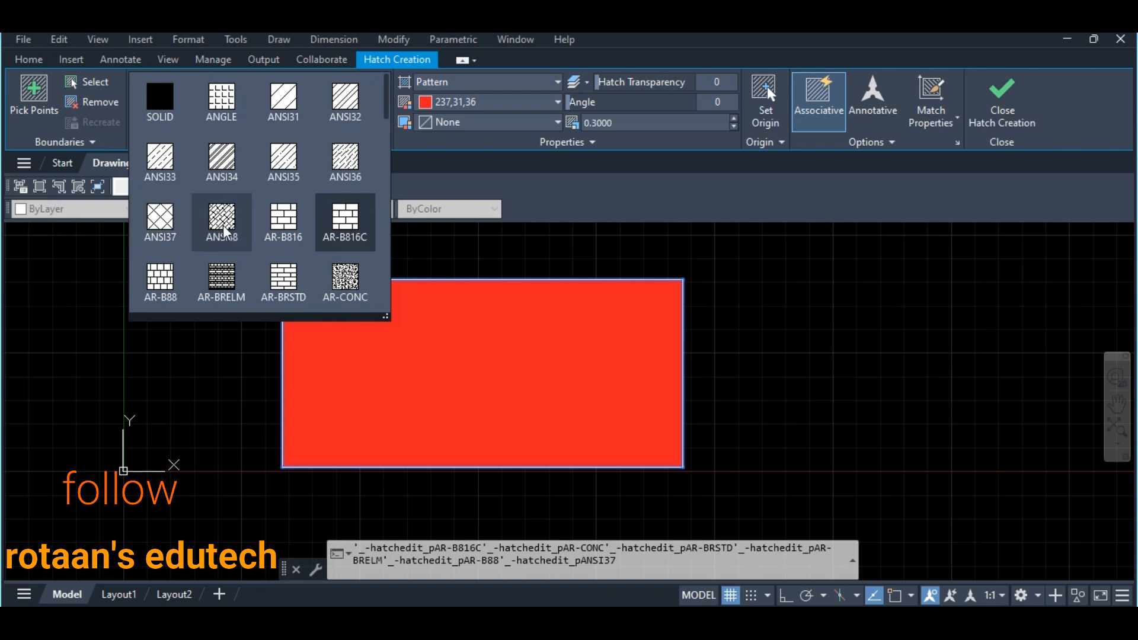
{"action": "left_click", "coordinate": [362, 236]}
{"action": "scroll", "coordinate": [779, 332], "scroll_direction": "down", "scroll_amount": 2}
{"action": "middle_click_drag", "start_coordinate": [779, 331], "coordinate": [666, 332]}
{"action": "scroll", "coordinate": [666, 332], "scroll_direction": "up", "scroll_amount": 2}
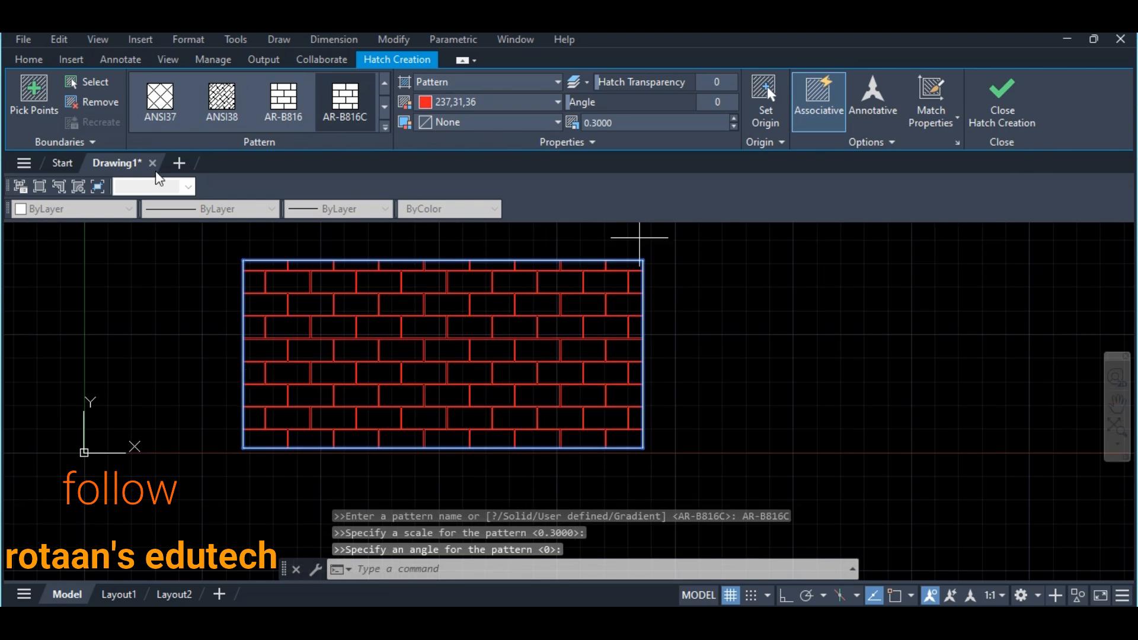
{"action": "key", "text": "Return"}
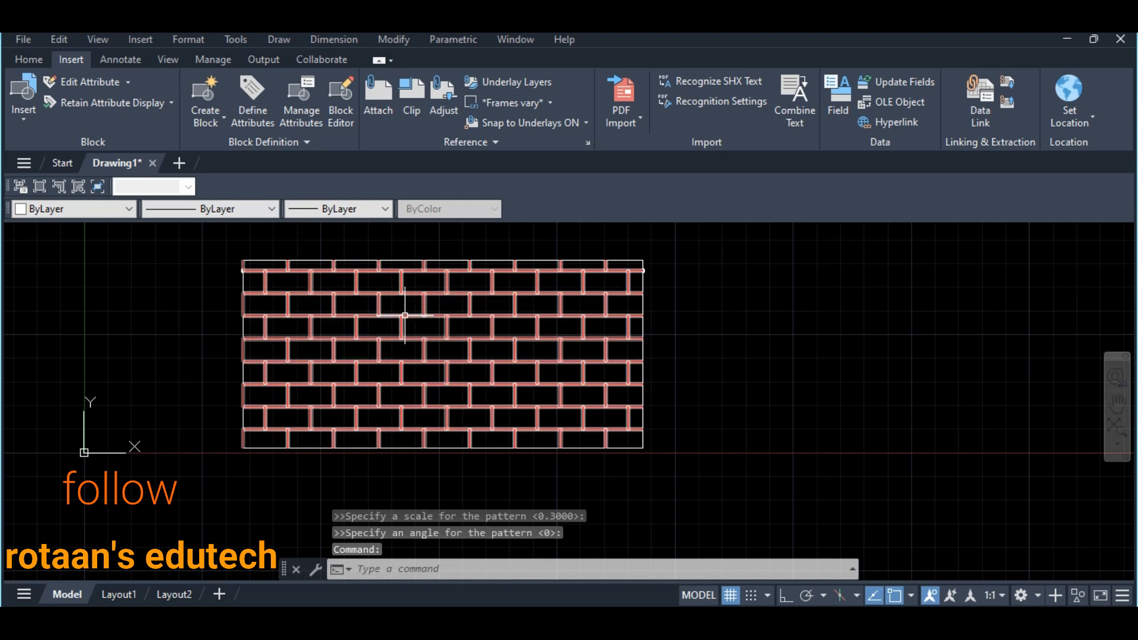
Step: Select the red brick hatch and try to remove a boundary object by picking inside the rectangle
{"action": "left_click", "coordinate": [333, 283]}
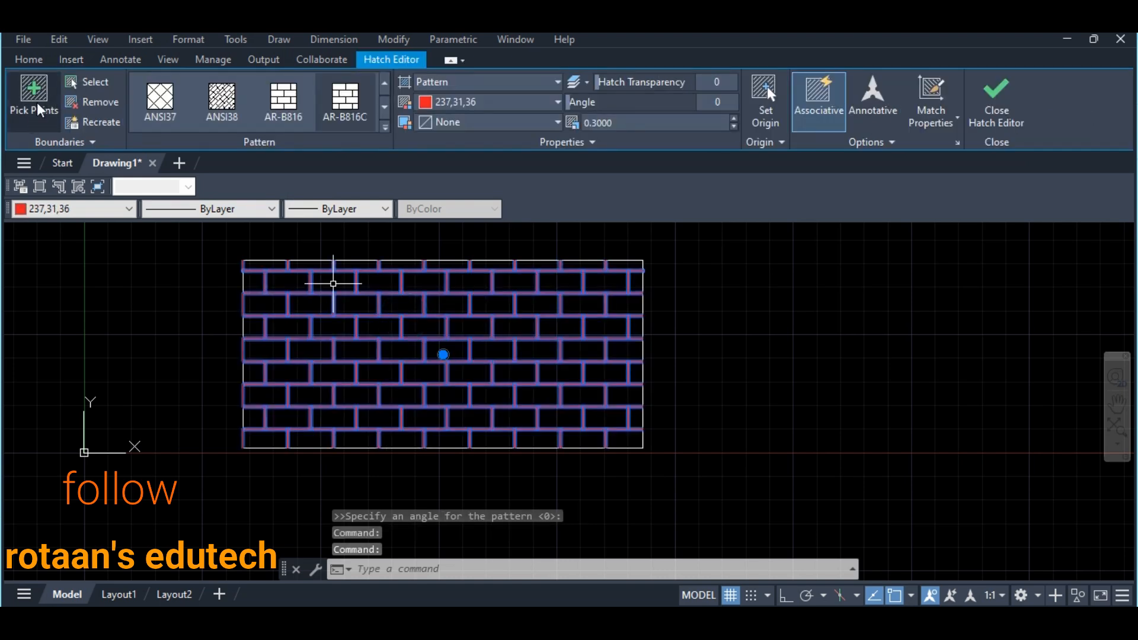
{"action": "left_click", "coordinate": [101, 102]}
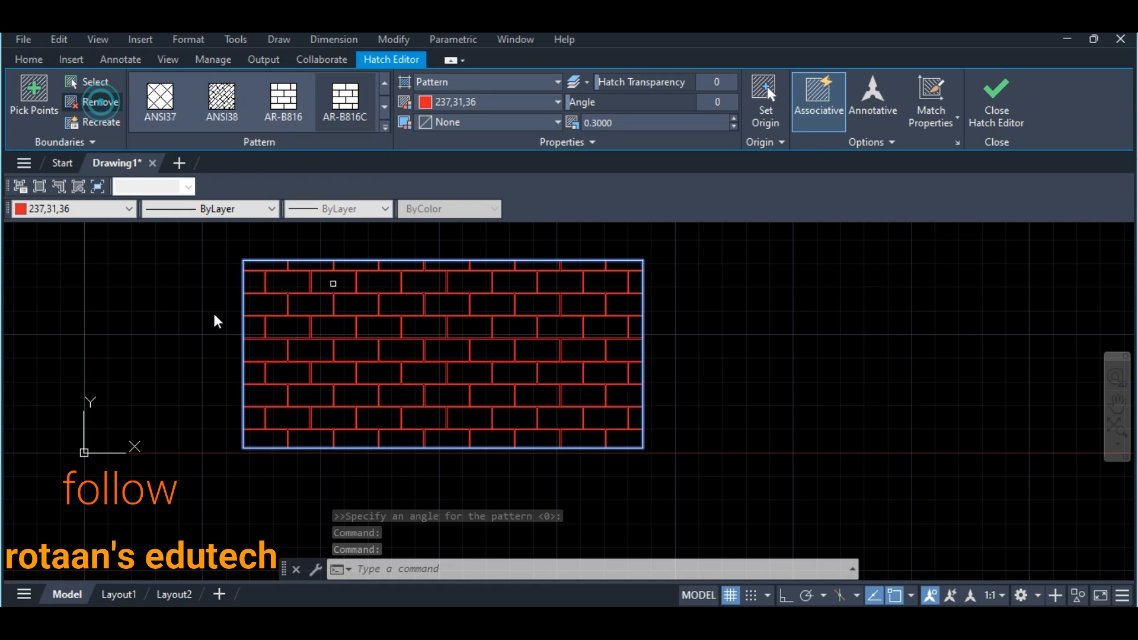
{"action": "left_click", "coordinate": [590, 314]}
{"action": "key", "text": "Return"}
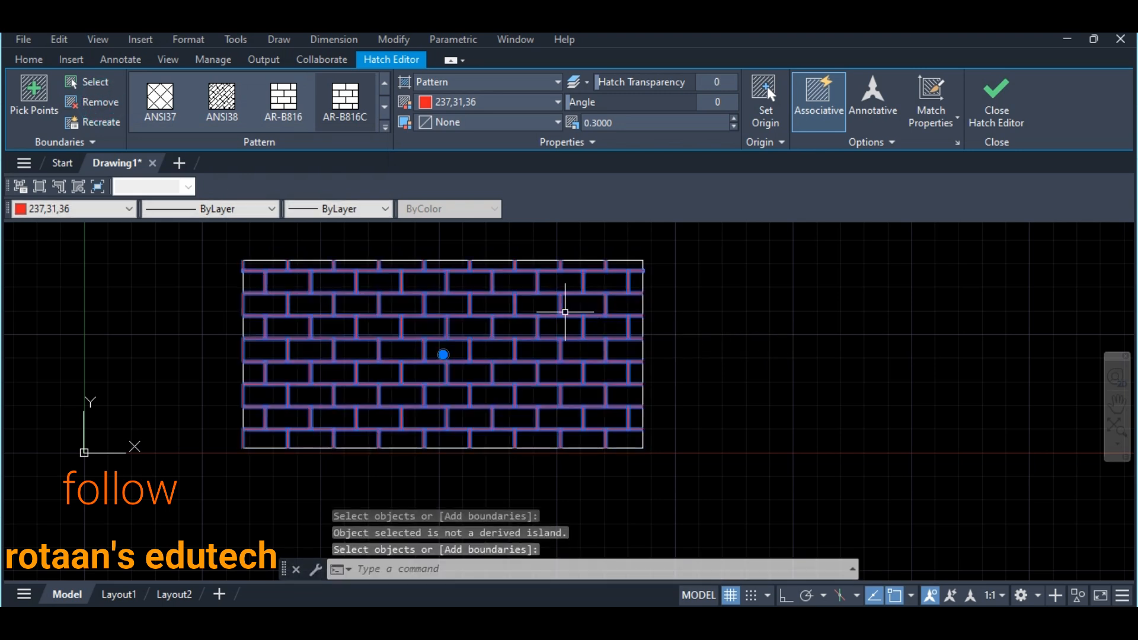
Step: Remove the rectangle's outline from the brick hatch's boundaries
{"action": "left_click", "coordinate": [99, 101]}
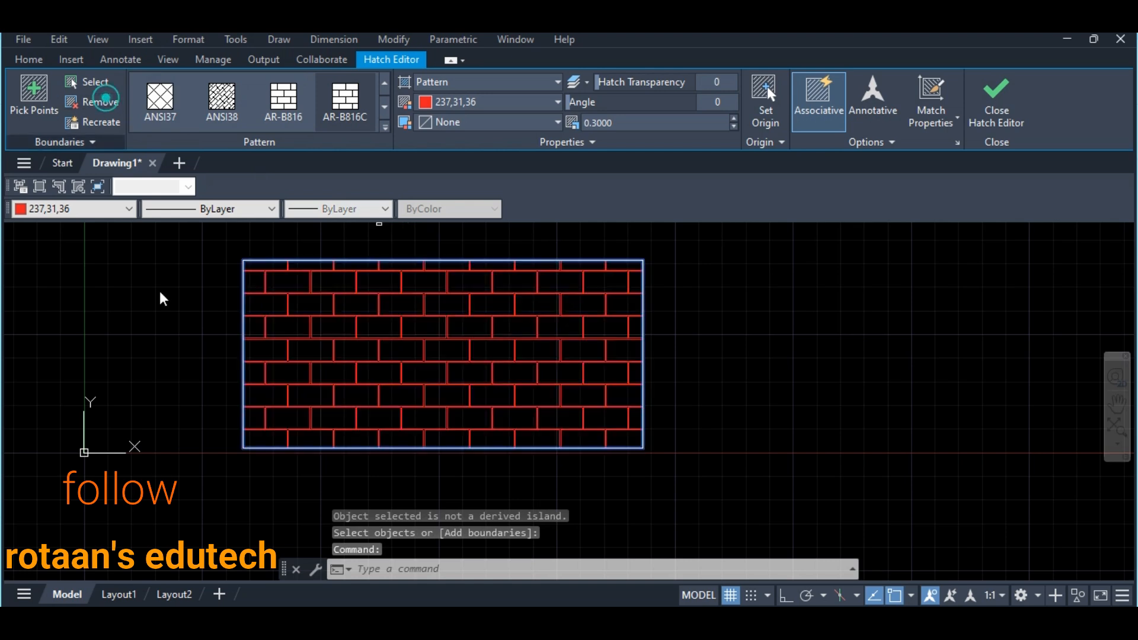
{"action": "left_click", "coordinate": [644, 329]}
{"action": "key", "text": "Return"}
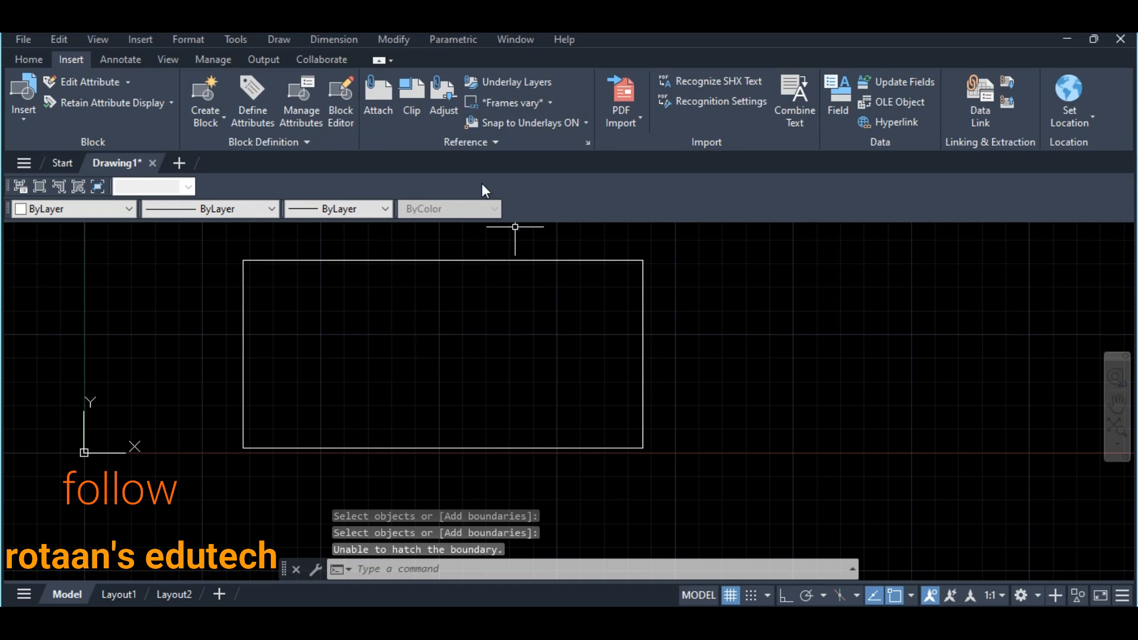
Step: Start a new hatch inside the empty rectangle with the current red AR-B816C pattern
{"action": "type", "text": "H"}
{"action": "key", "text": "Return"}
{"action": "left_click", "coordinate": [437, 329]}
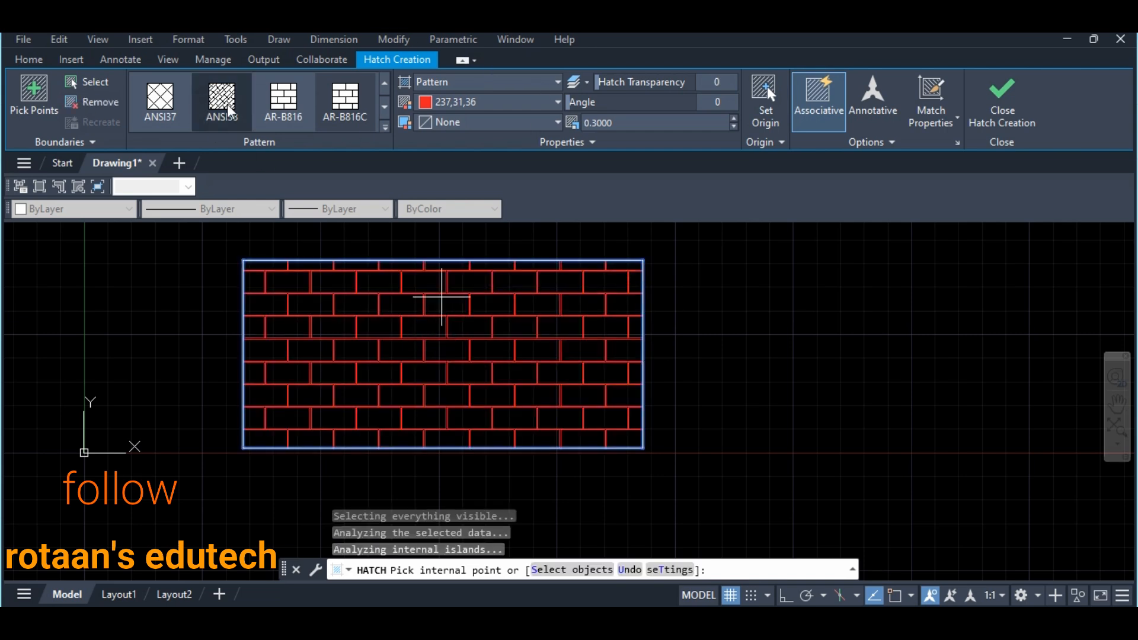
Step: Preview the available patterns, including SOLID, AR-RROOF and BOX, on the new hatch and keep AR-B816C
{"action": "left_click", "coordinate": [386, 126]}
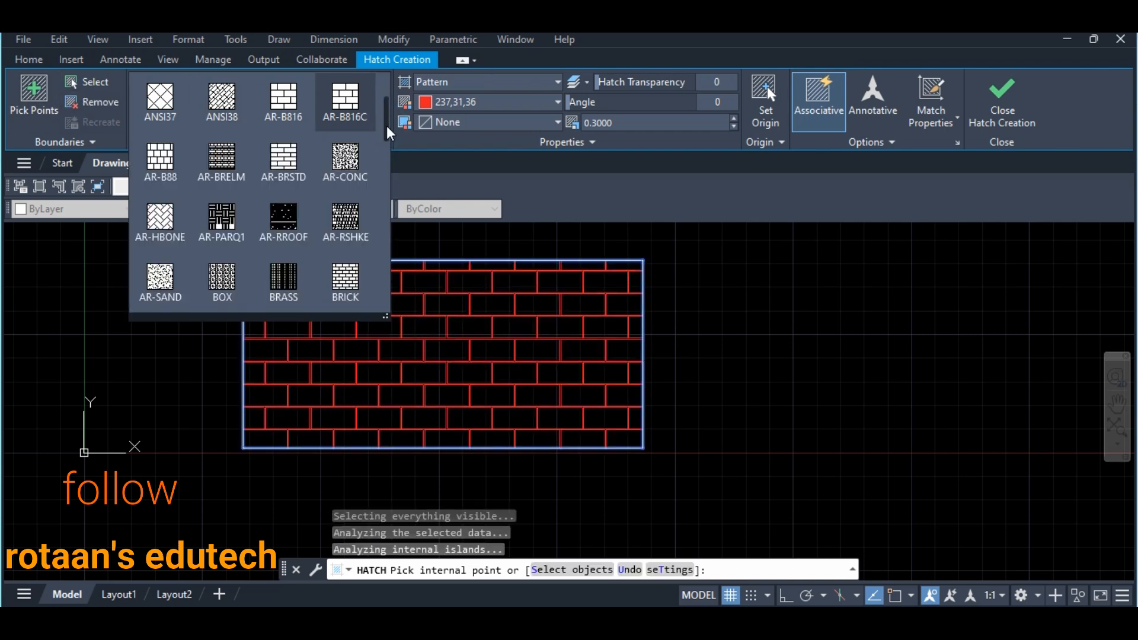
{"action": "scroll", "coordinate": [229, 211], "scroll_direction": "up", "scroll_amount": 2}
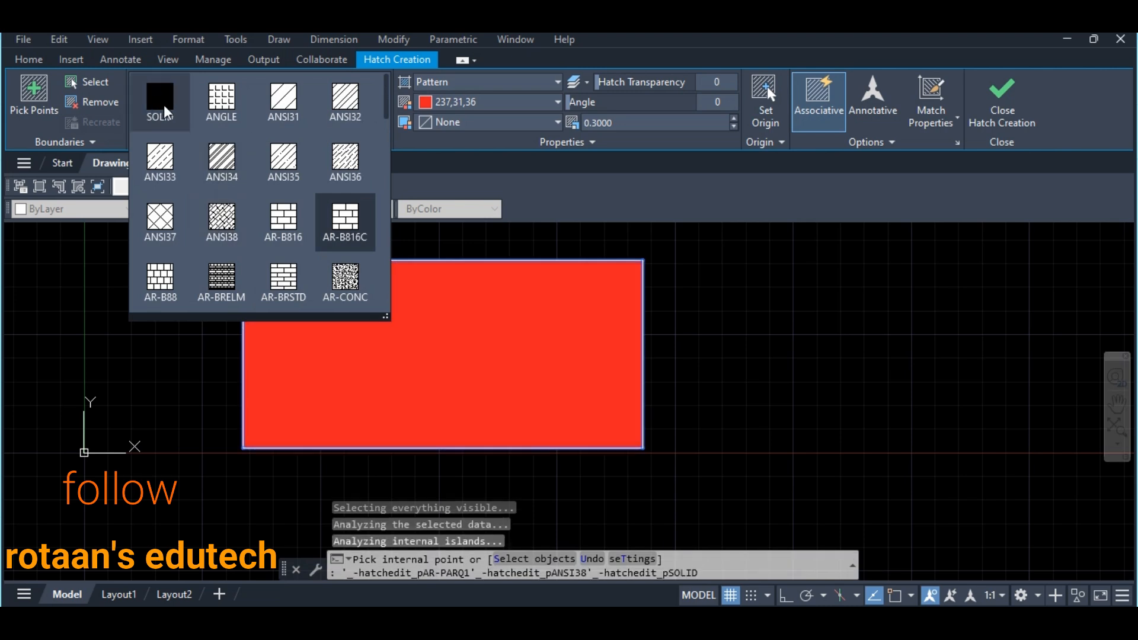
{"action": "scroll", "coordinate": [302, 243], "scroll_direction": "down", "scroll_amount": 2}
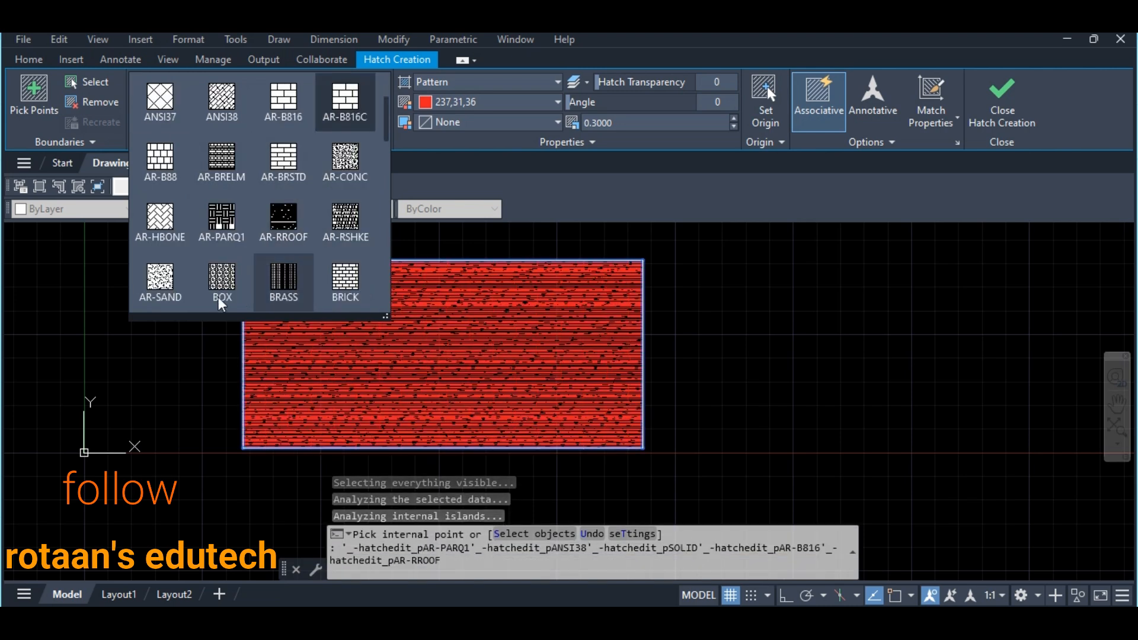
{"action": "scroll", "coordinate": [335, 225], "scroll_direction": "up", "scroll_amount": 2}
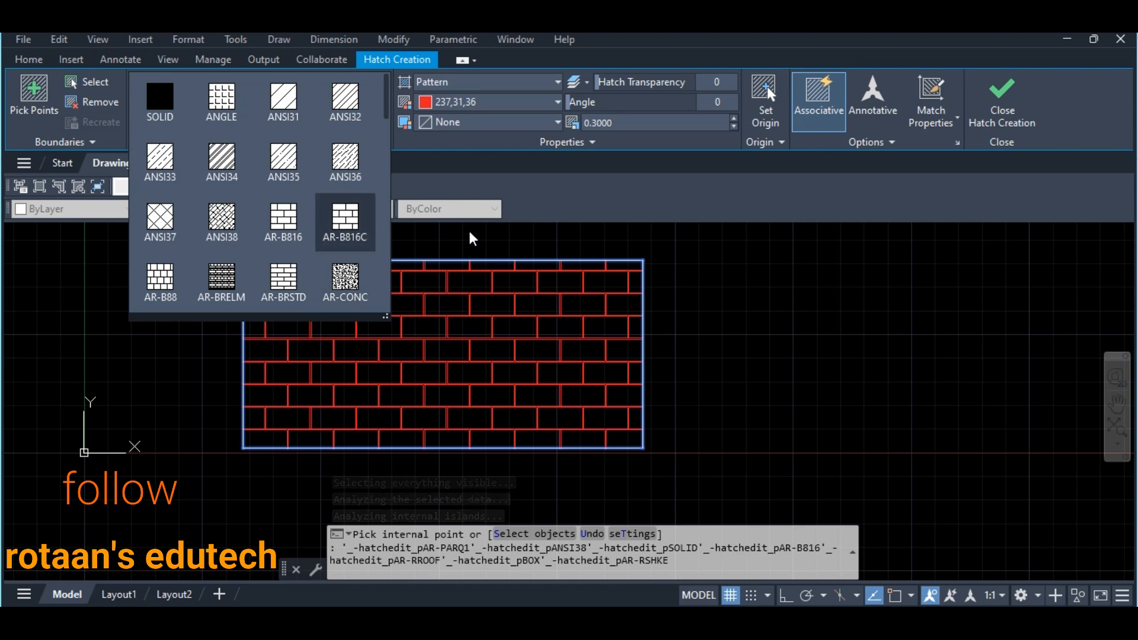
{"action": "left_click", "coordinate": [589, 240]}
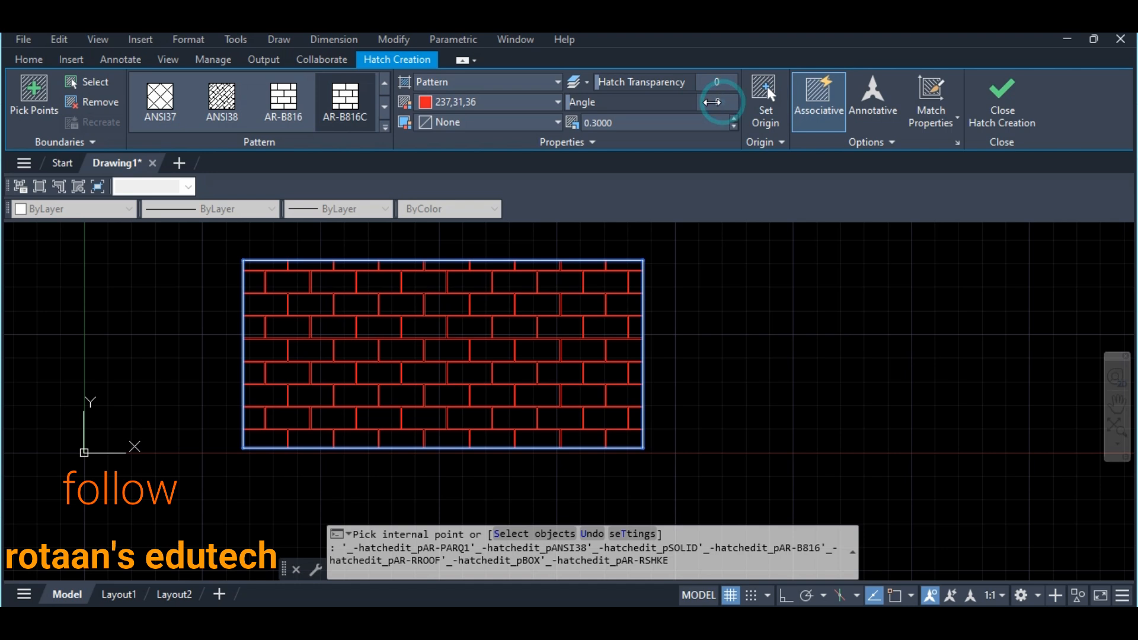
Step: Try angles of 45, 90 and 75 degrees on the new brick hatch, and return the angle to 0
{"action": "type", "text": "45"}
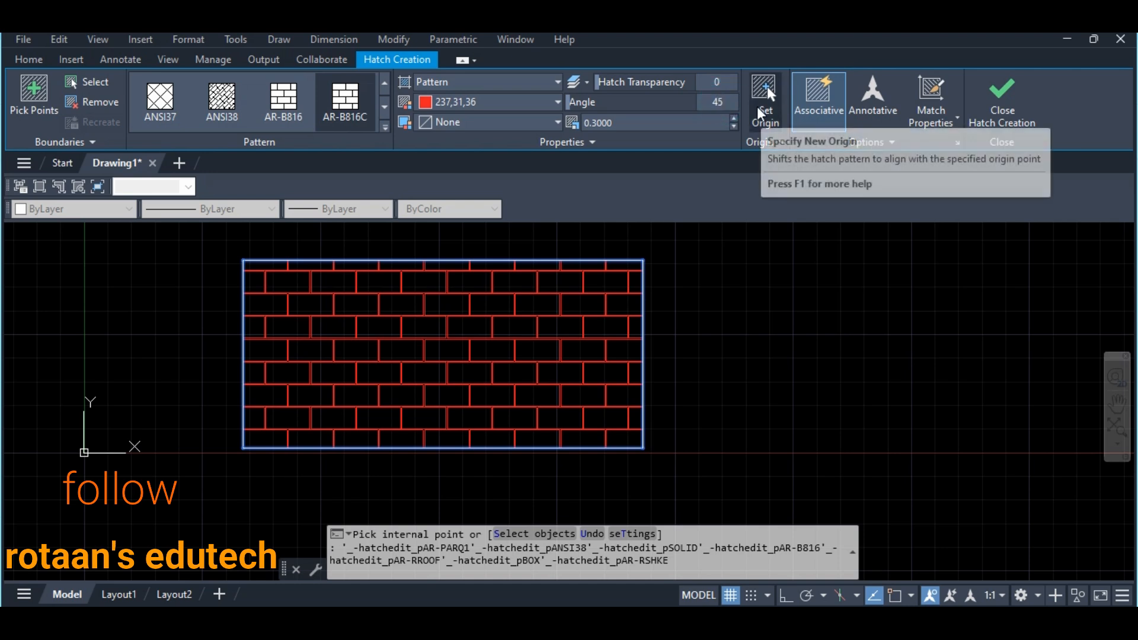
{"action": "key", "text": "Return"}
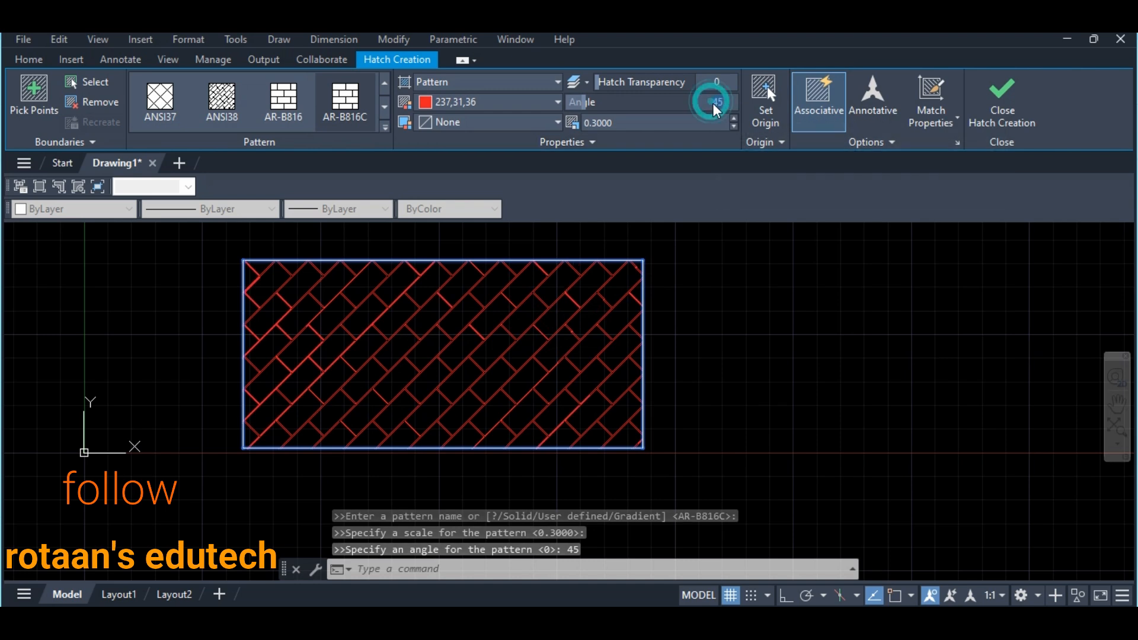
{"action": "type", "text": "90"}
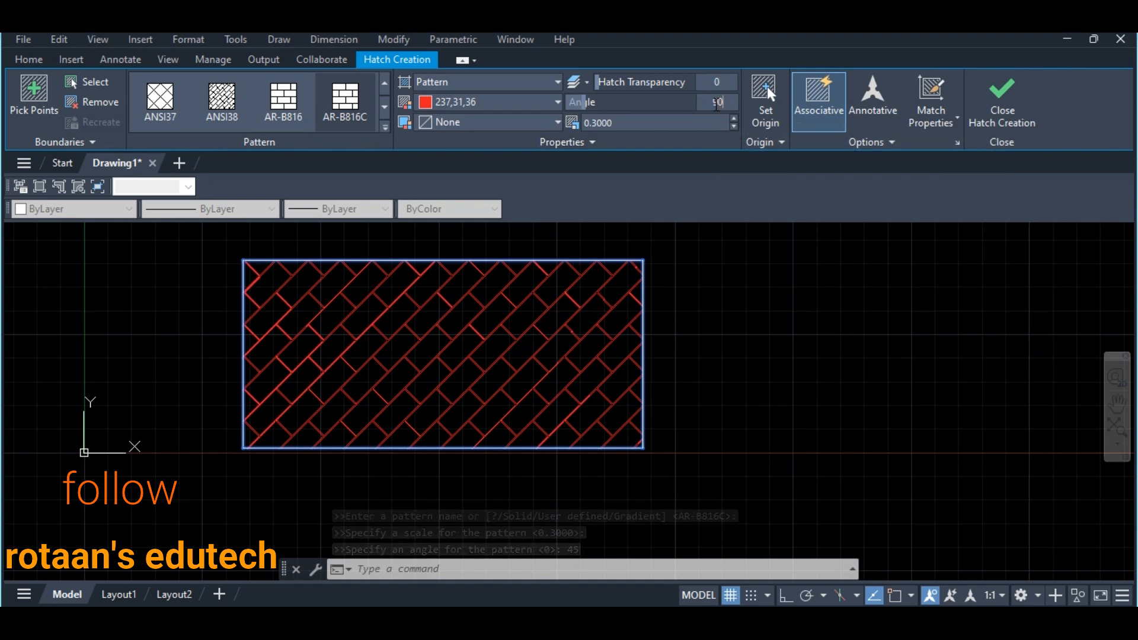
{"action": "key", "text": "Return"}
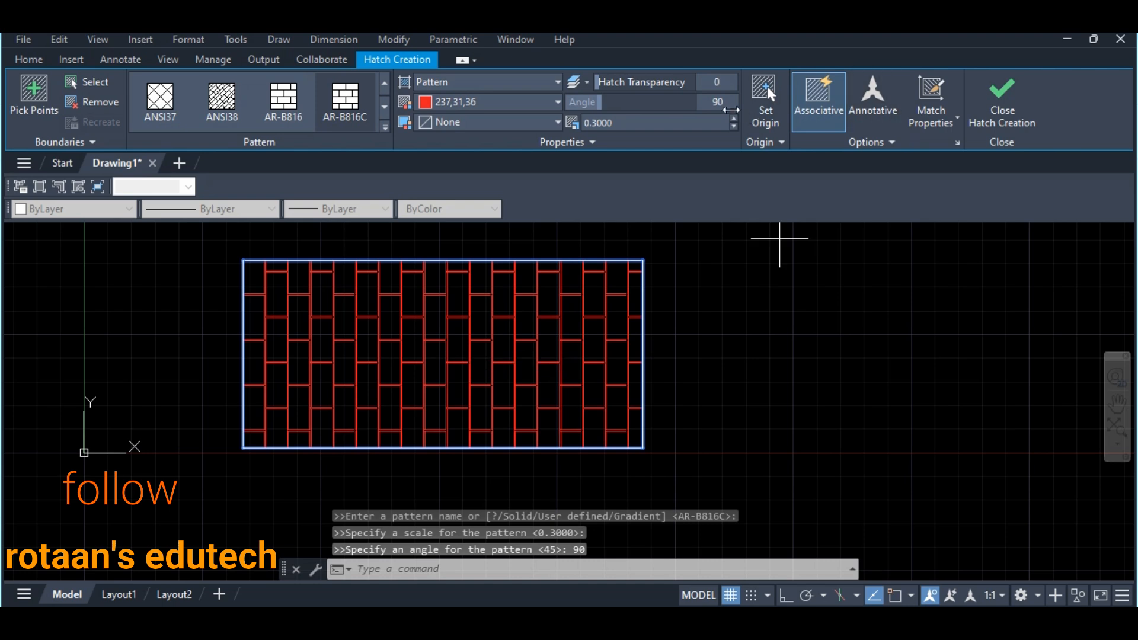
{"action": "type", "text": "75"}
{"action": "key", "text": "Return"}
{"action": "left_click", "coordinate": [724, 103]}
{"action": "type", "text": "0"}
{"action": "key", "text": "Return"}
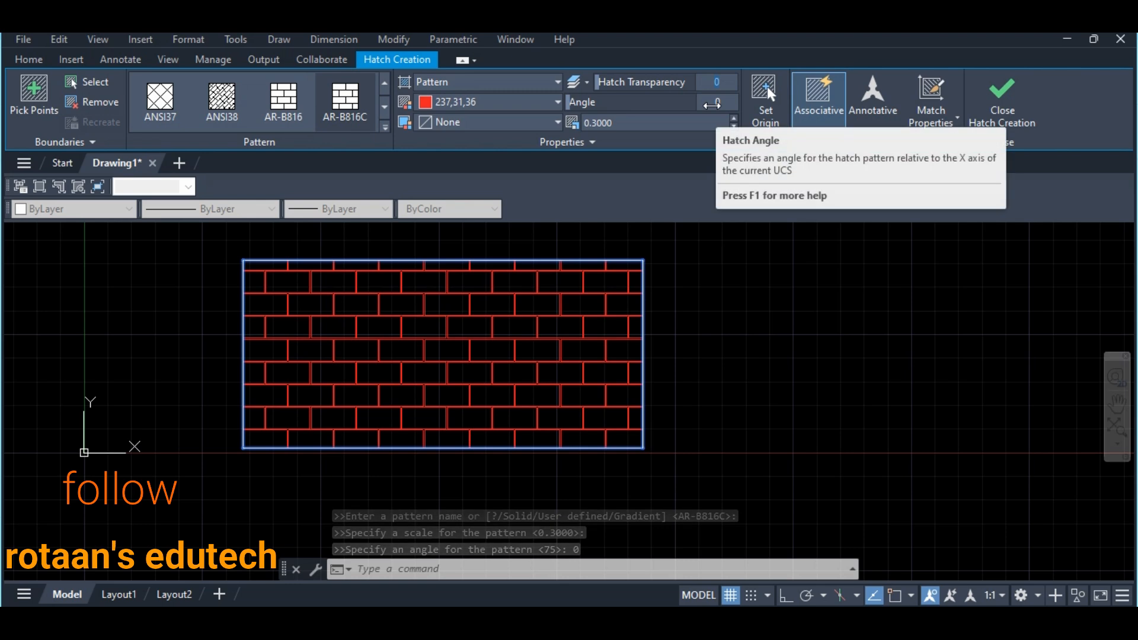
Step: Try transparency values of 90, 10 and 30 on the brick hatch
{"action": "type", "text": "90"}
{"action": "key", "text": "Return"}
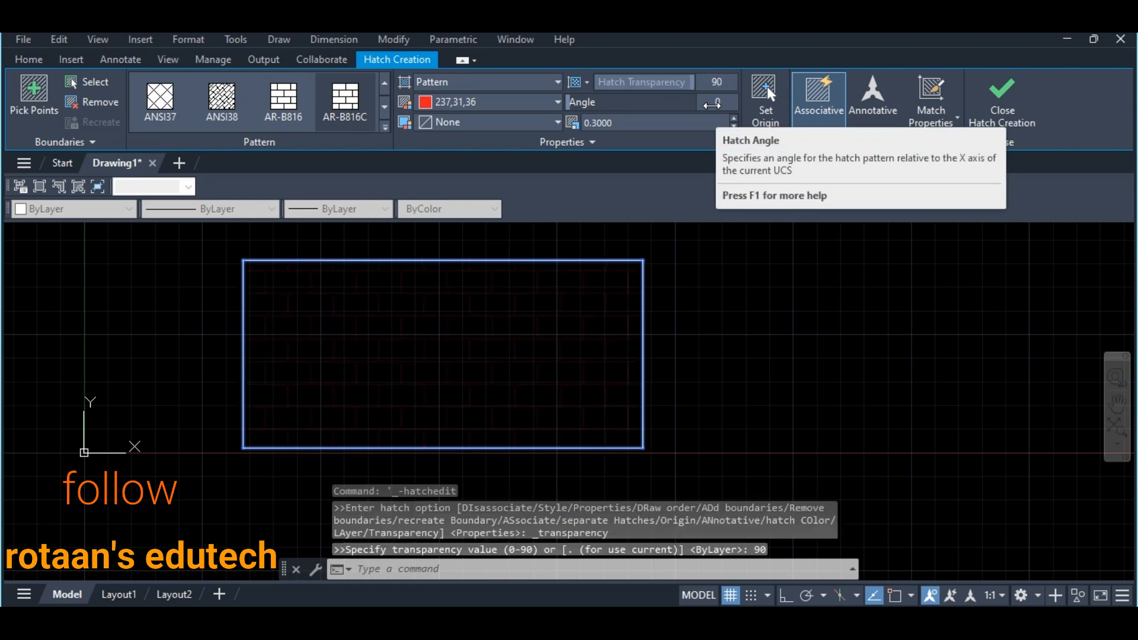
{"action": "scroll", "coordinate": [409, 310], "scroll_direction": "up", "scroll_amount": 3}
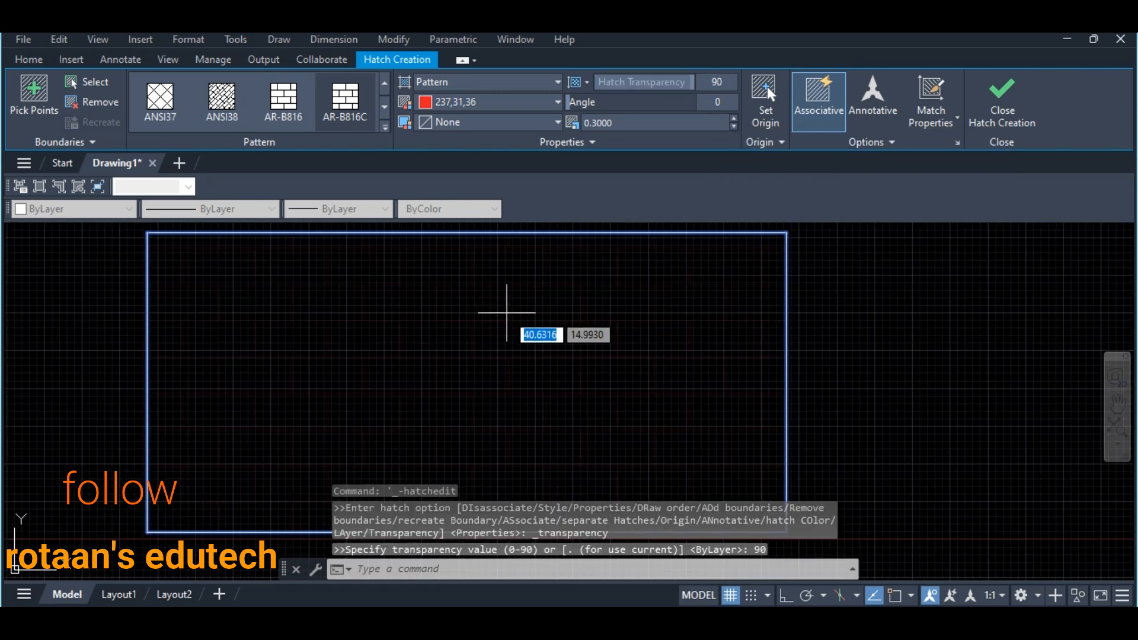
{"action": "scroll", "coordinate": [538, 355], "scroll_direction": "down", "scroll_amount": 3}
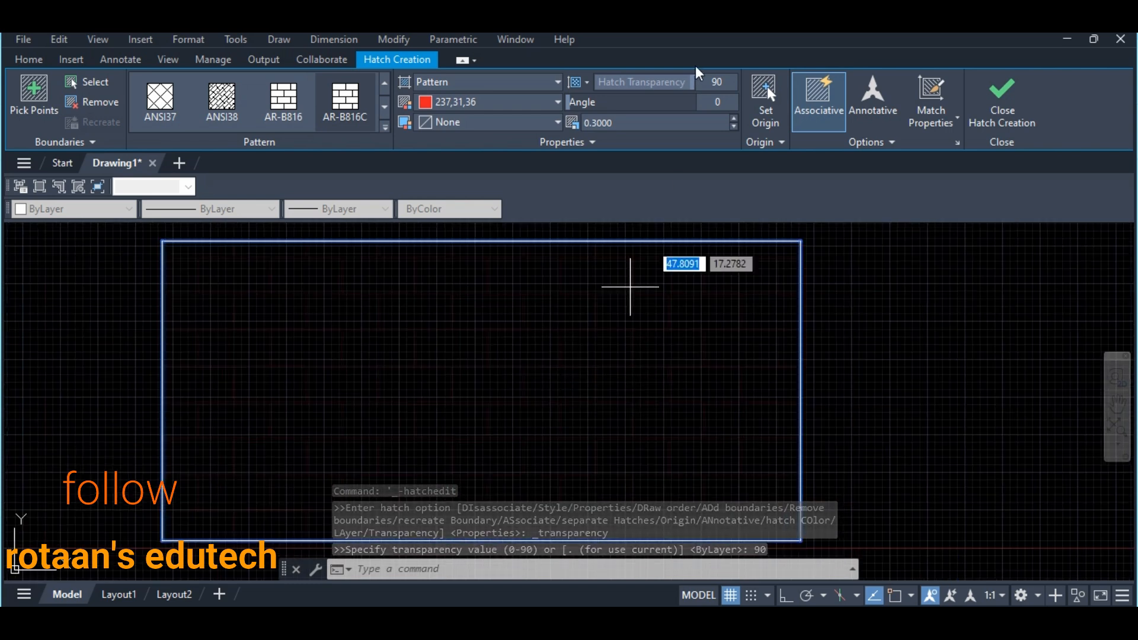
{"action": "left_click", "coordinate": [723, 82]}
{"action": "type", "text": "10"}
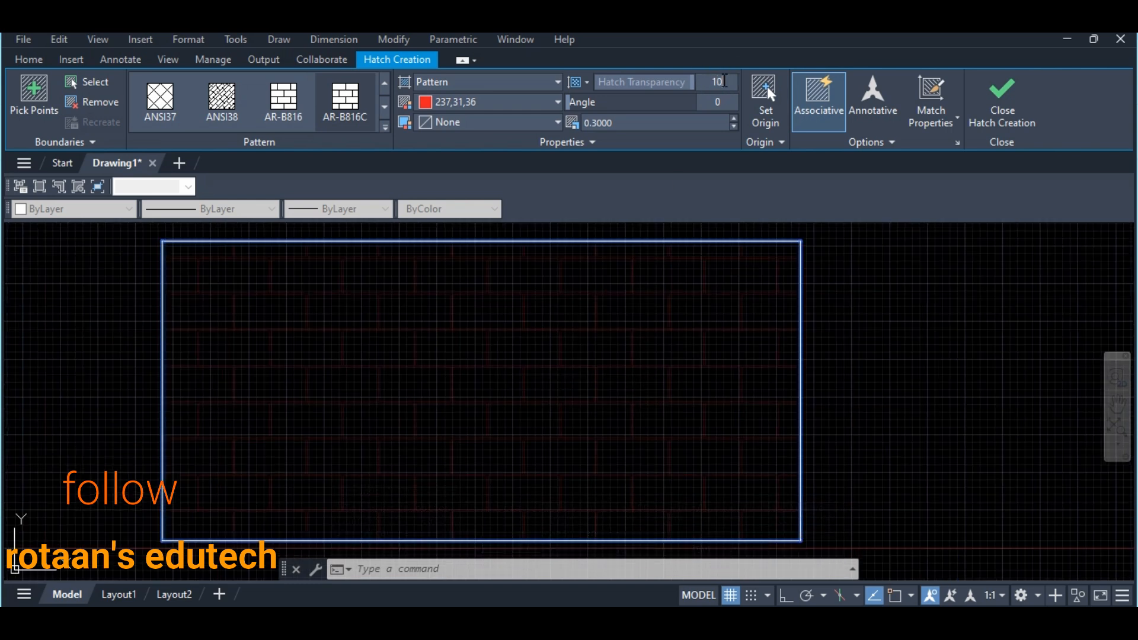
{"action": "key", "text": "Return"}
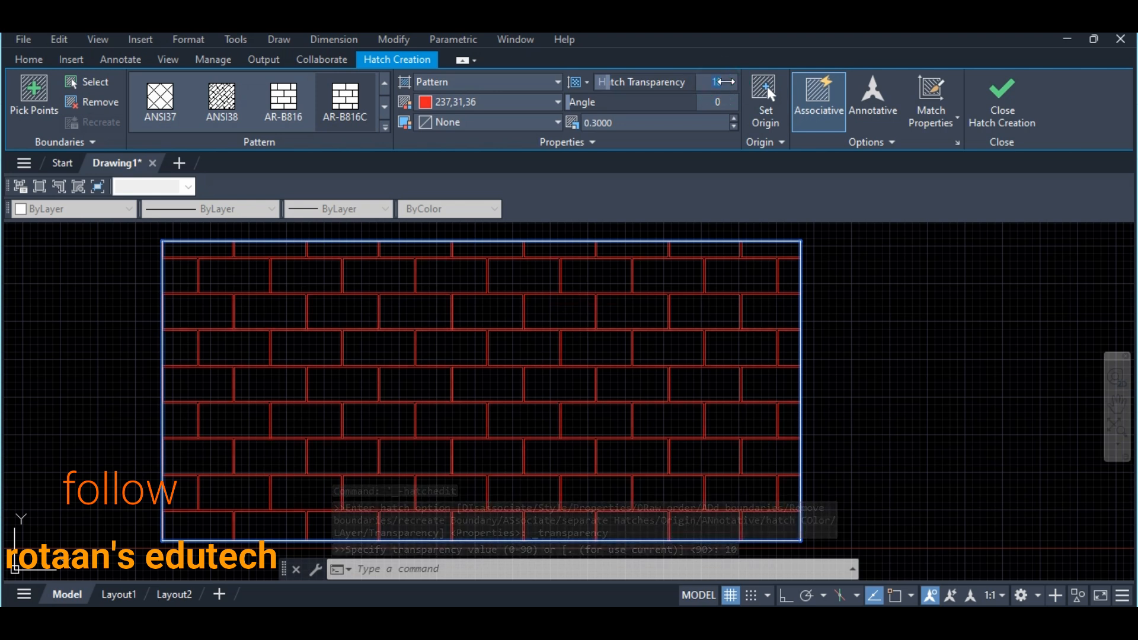
{"action": "left_click_drag", "start_coordinate": [723, 82], "coordinate": [718, 99]}
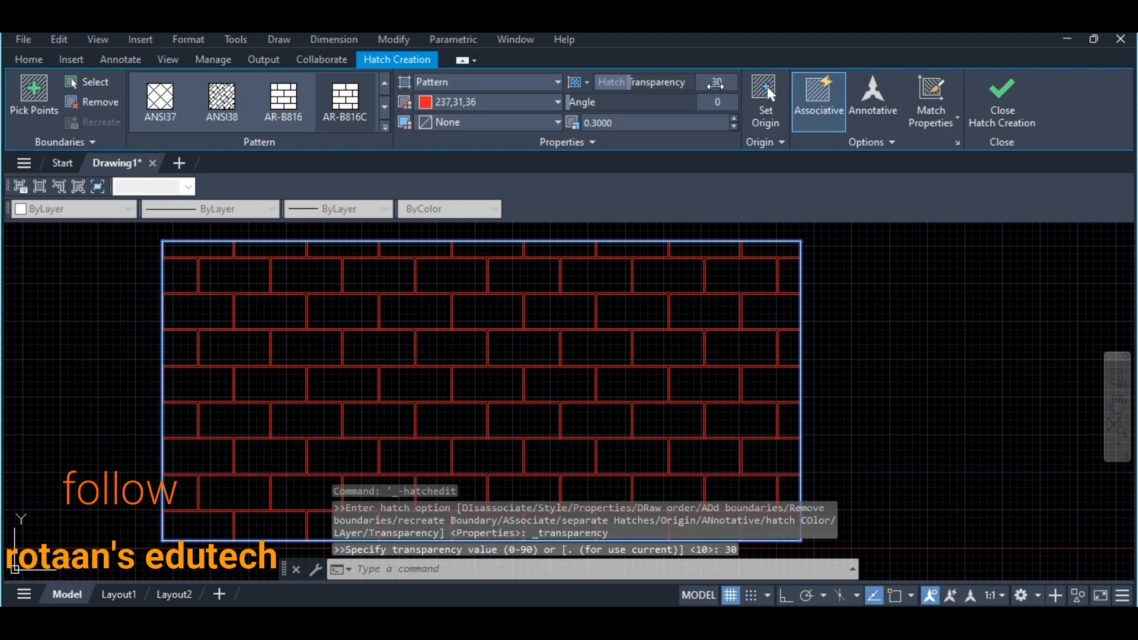
Step: Raise the hatch transparency to 81, reduce it to 11 and finish the brick hatch
{"action": "left_click_drag", "start_coordinate": [636, 82], "coordinate": [691, 82]}
{"action": "scroll", "coordinate": [592, 301], "scroll_direction": "down", "scroll_amount": 3}
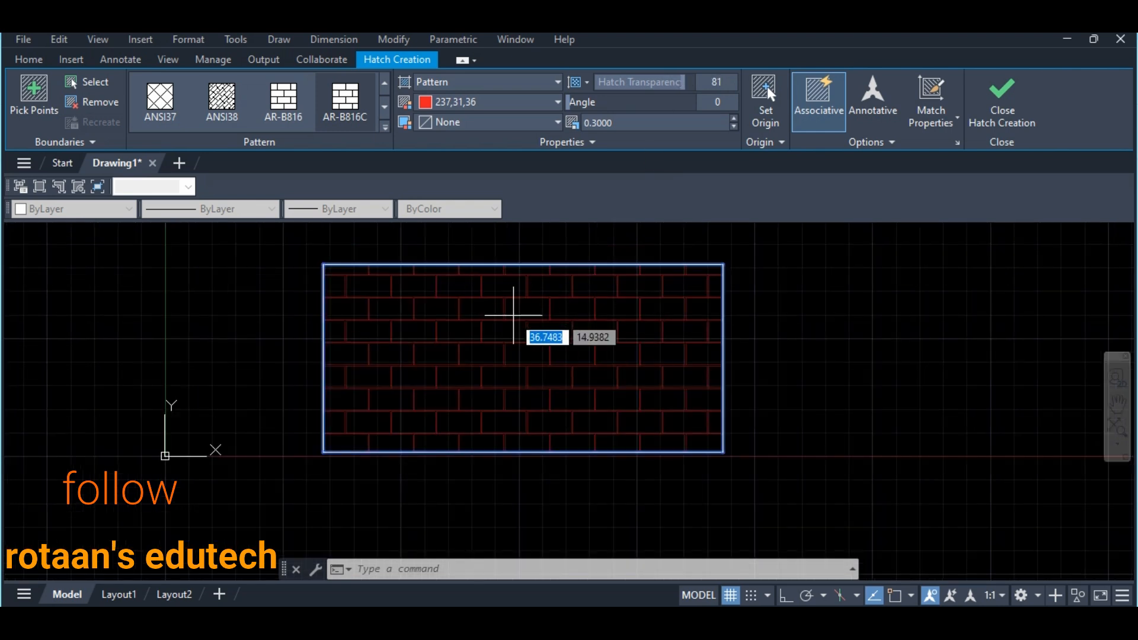
{"action": "left_click_drag", "start_coordinate": [655, 83], "coordinate": [621, 83]}
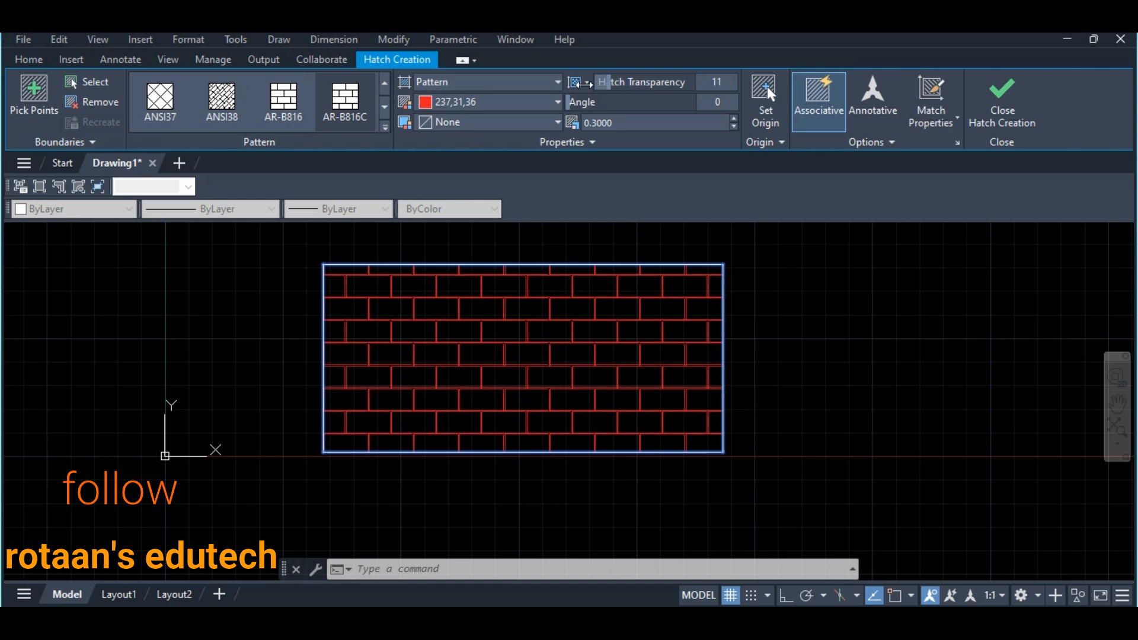
{"action": "middle_click_drag", "start_coordinate": [836, 381], "coordinate": [777, 384]}
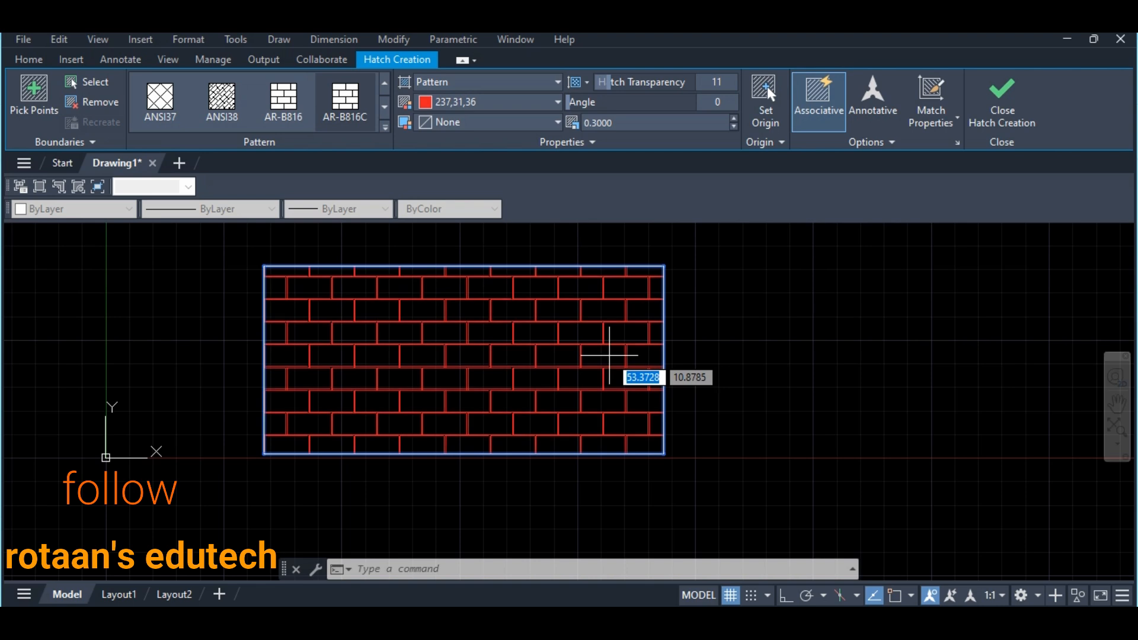
{"action": "key", "text": "Escape"}
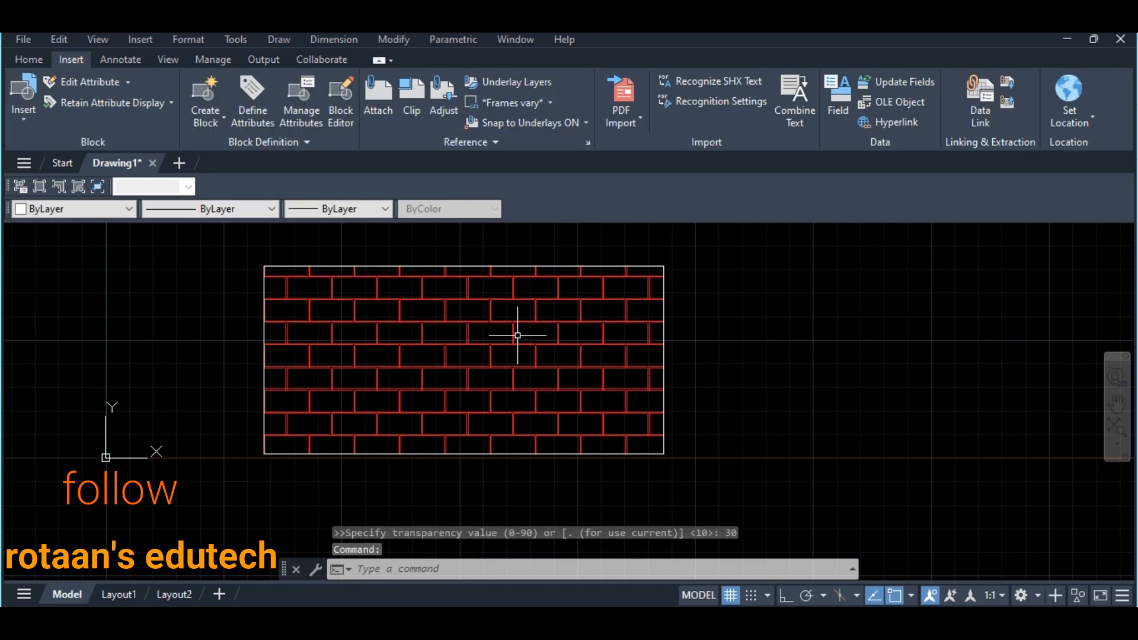
Step: Apply a gradient fill inside the brick-hatched rectangle with both gradient colors set to orange 248,153,30
{"action": "type", "text": "GR"}
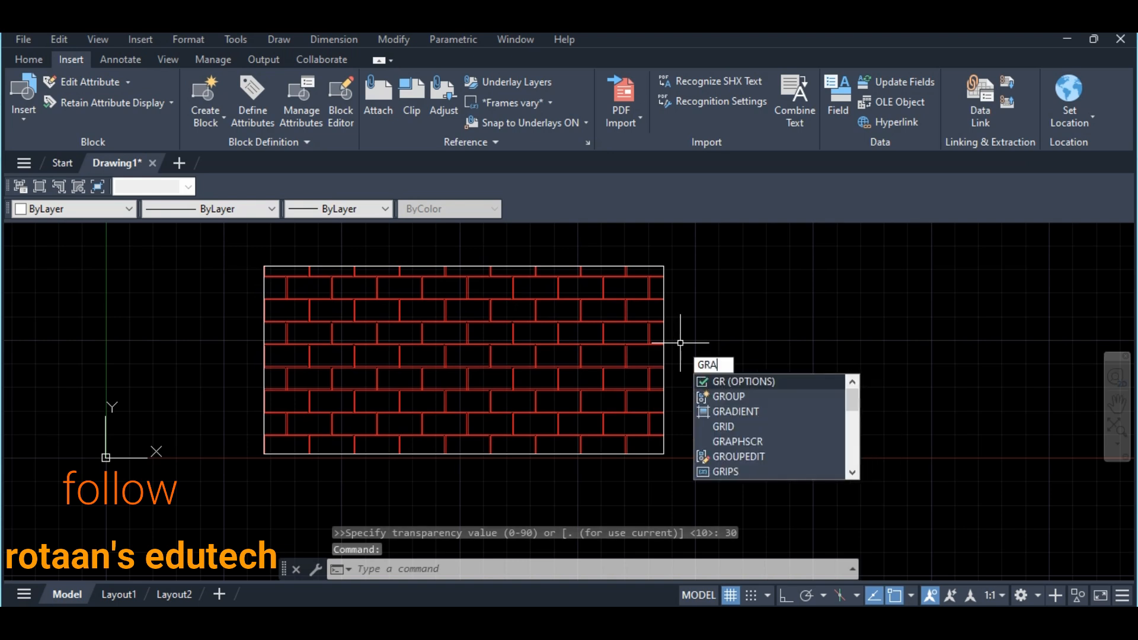
{"action": "type", "text": "A"}
{"action": "left_click", "coordinate": [748, 382]}
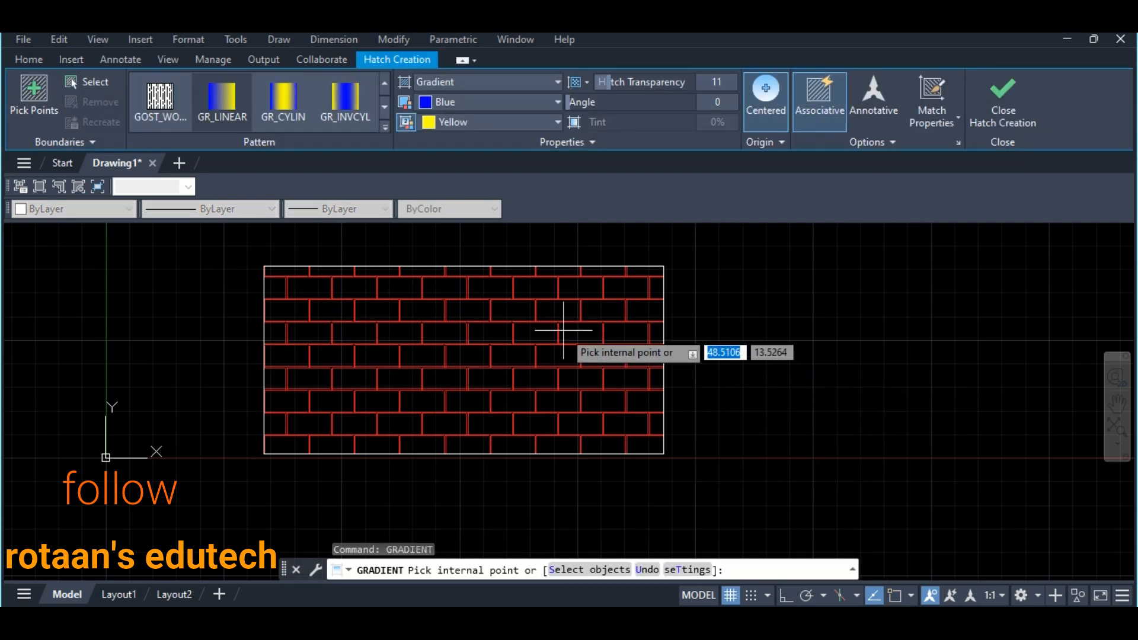
{"action": "left_click", "coordinate": [484, 331]}
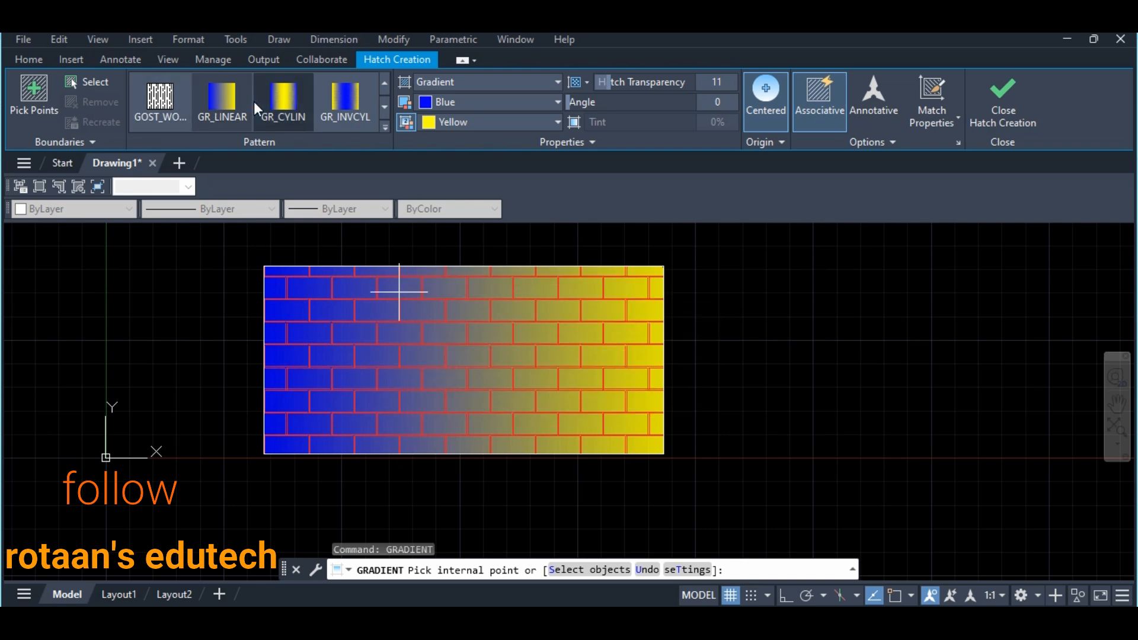
{"action": "left_click", "coordinate": [471, 102]}
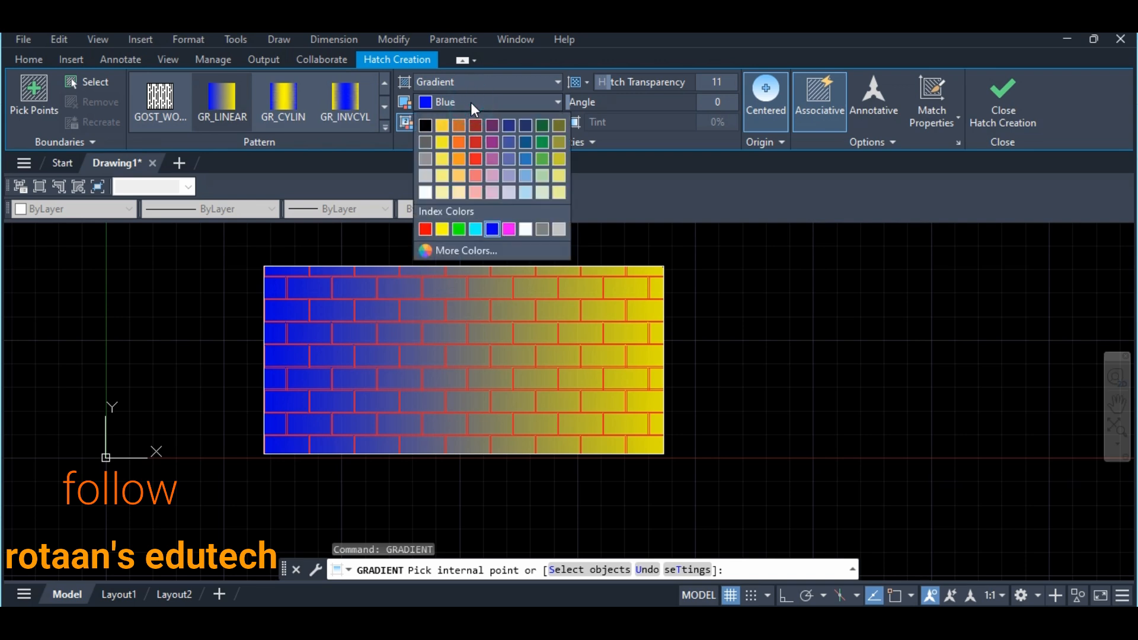
{"action": "left_click", "coordinate": [457, 159]}
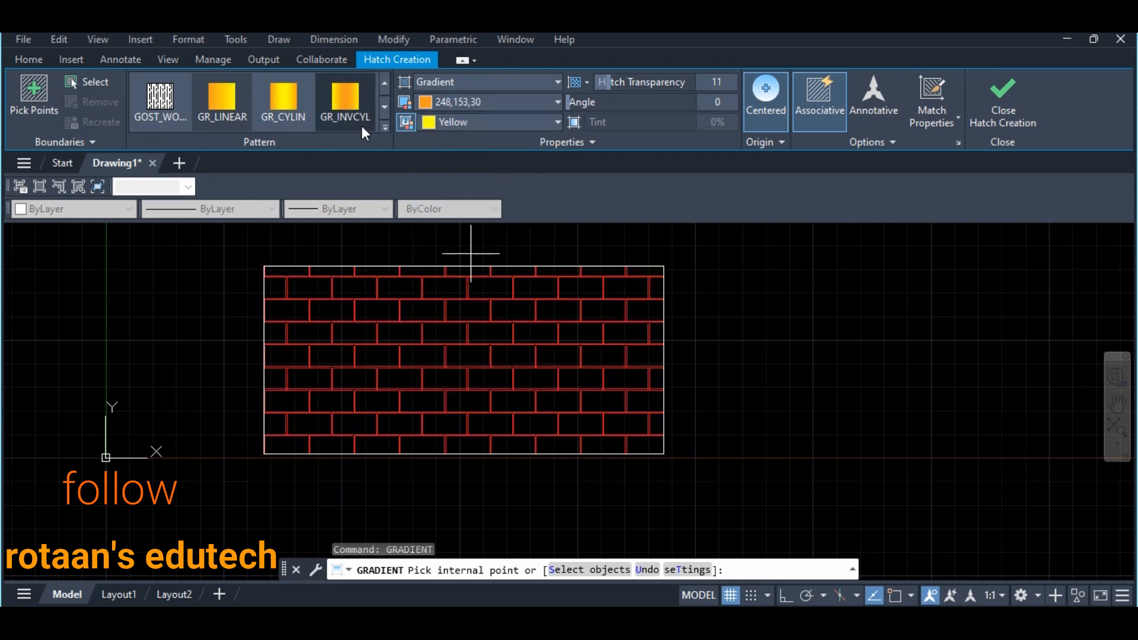
{"action": "left_click", "coordinate": [457, 122]}
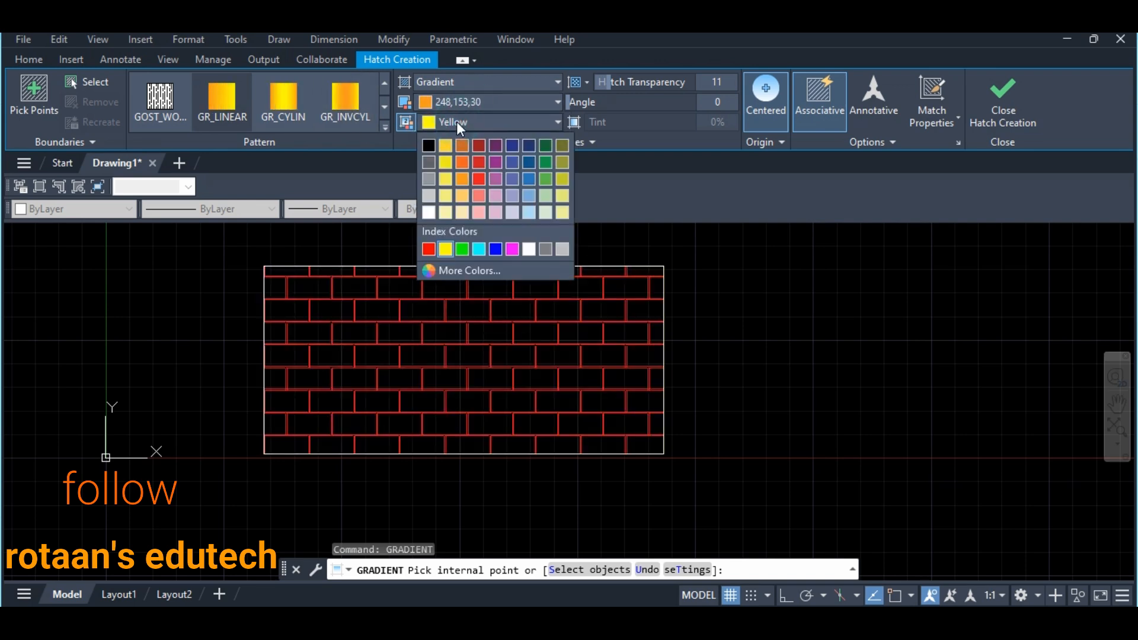
{"action": "left_click", "coordinate": [468, 179]}
{"action": "left_click", "coordinate": [453, 328]}
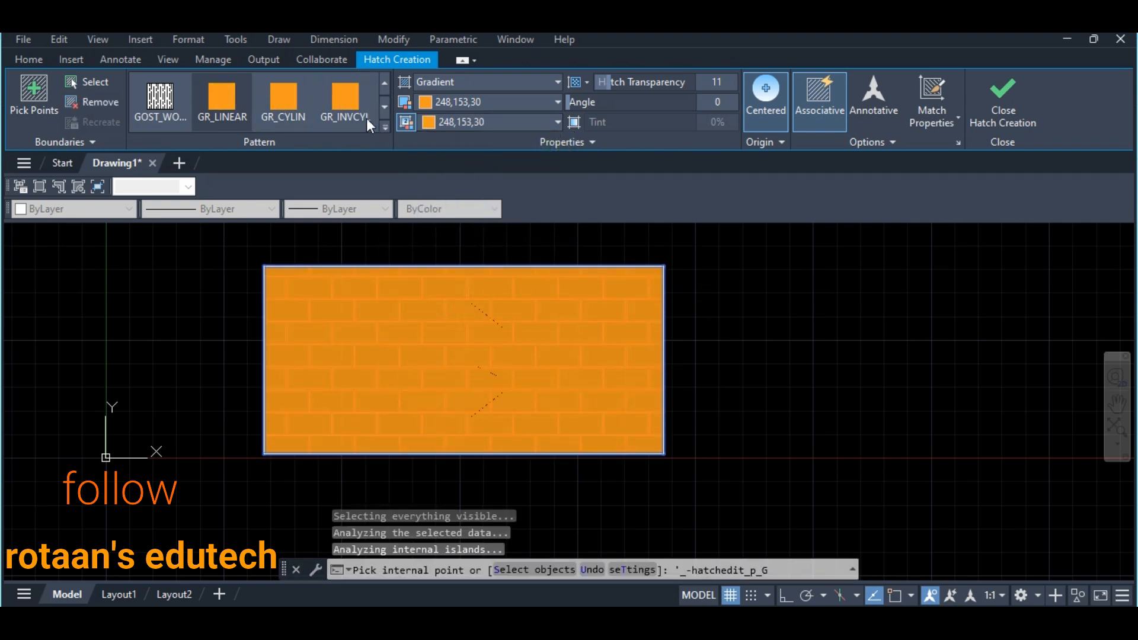
Step: Set the gradient's first color to red 205,32,39 and its pattern to GR_INVCYL
{"action": "left_click", "coordinate": [456, 106]}
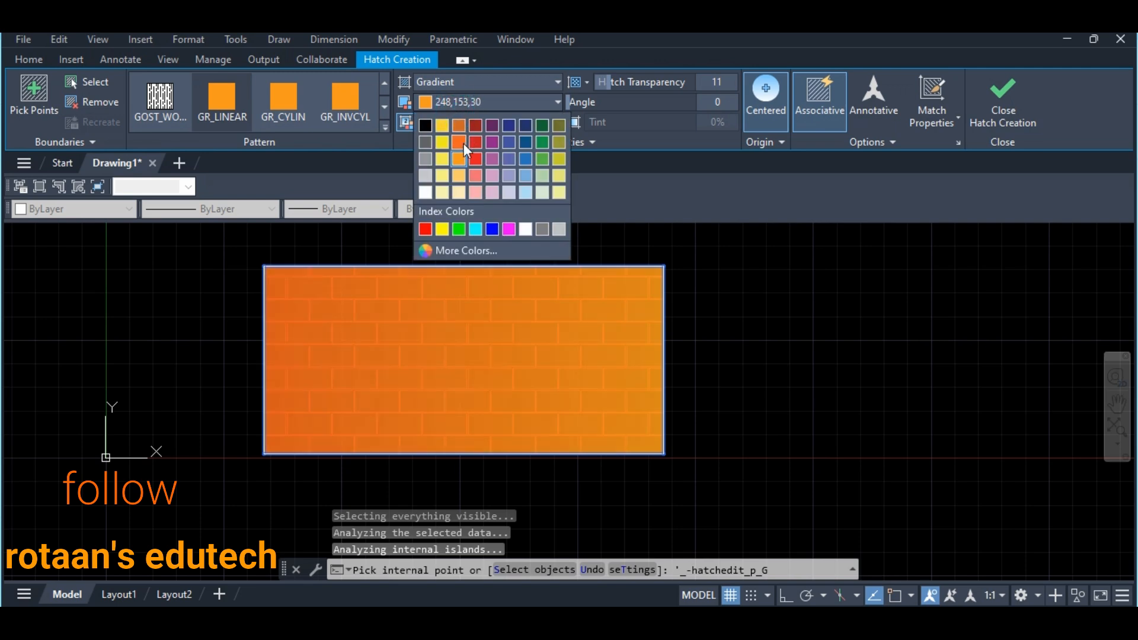
{"action": "left_click", "coordinate": [476, 143]}
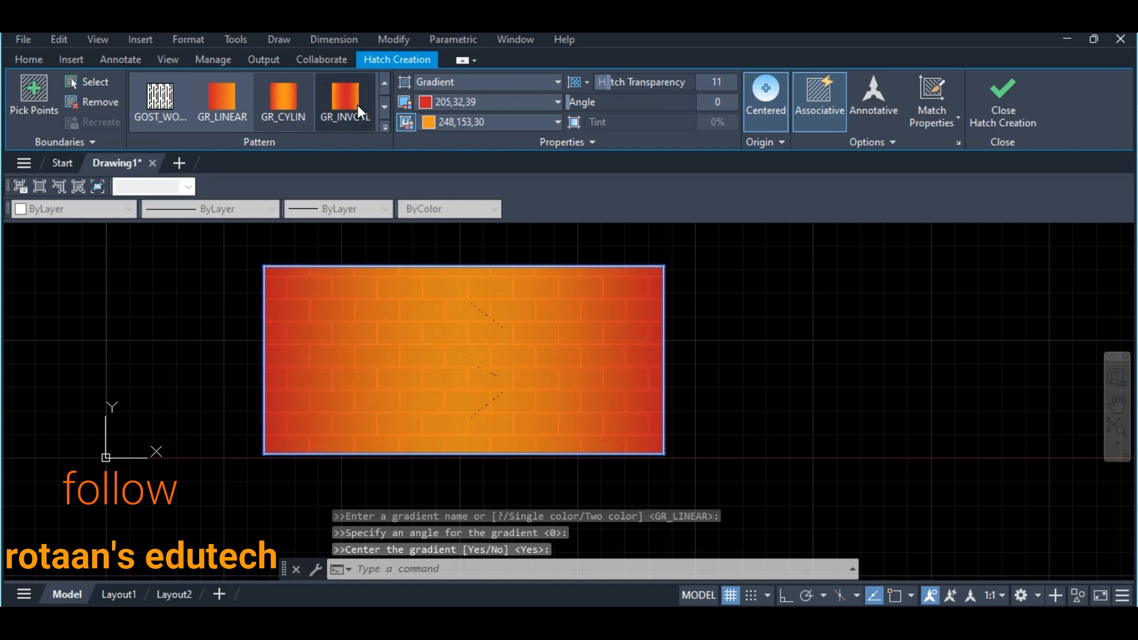
{"action": "left_click", "coordinate": [354, 114]}
Step: Try the GR_INVCUR gradient pattern, and finish the fill with GR_INVHEM
{"action": "left_click", "coordinate": [384, 126]}
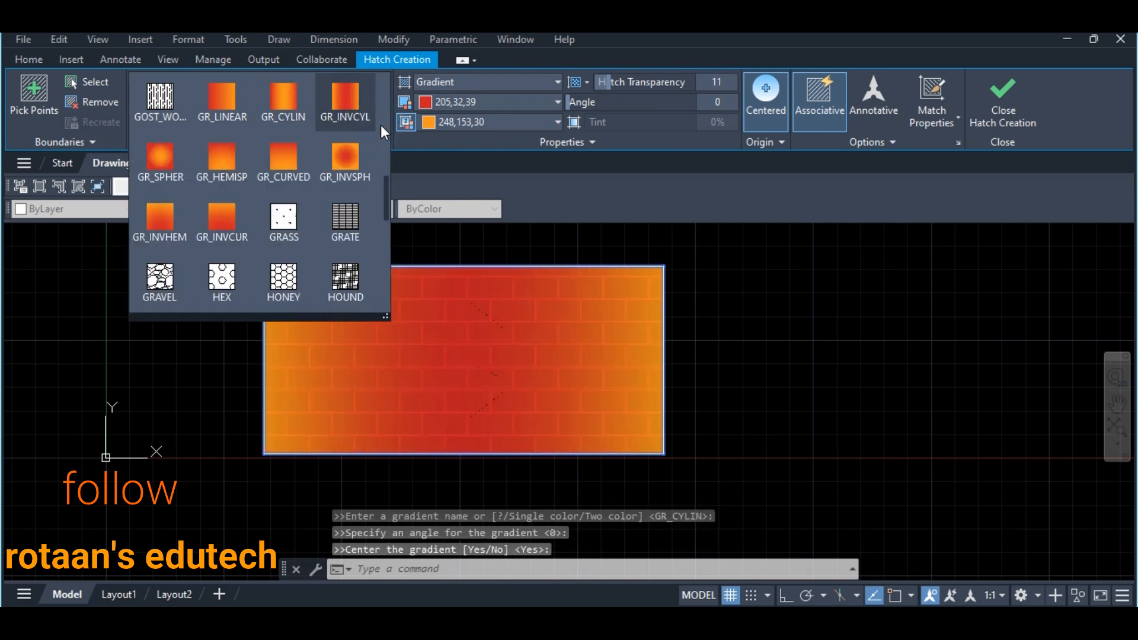
{"action": "left_click", "coordinate": [215, 220]}
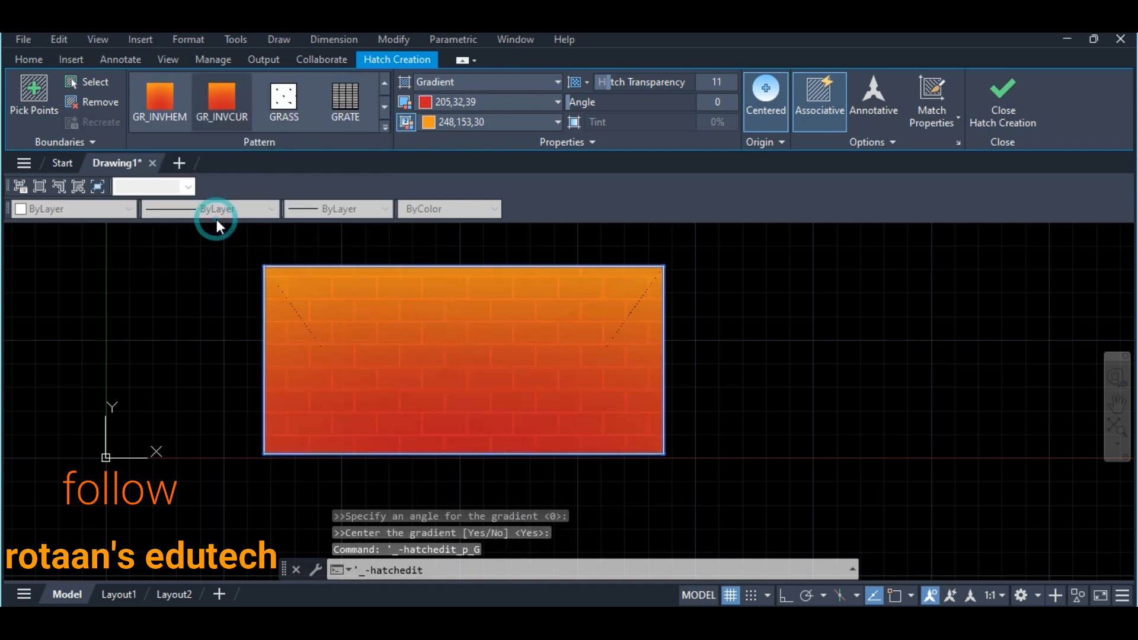
{"action": "left_click", "coordinate": [383, 127]}
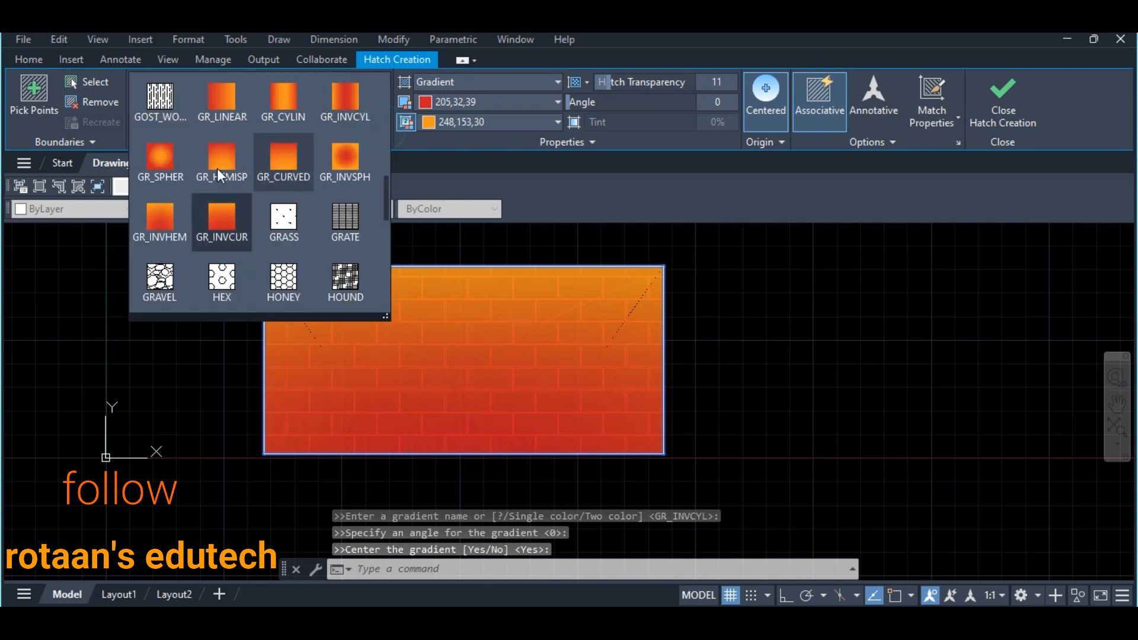
{"action": "left_click", "coordinate": [165, 214]}
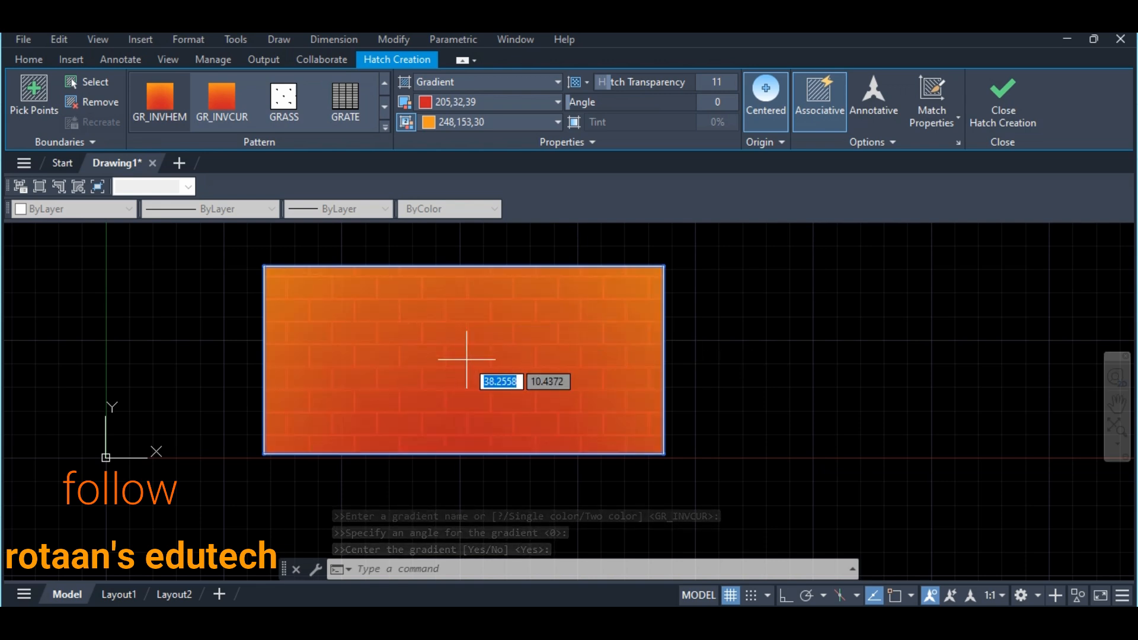
{"action": "key", "text": "Return"}
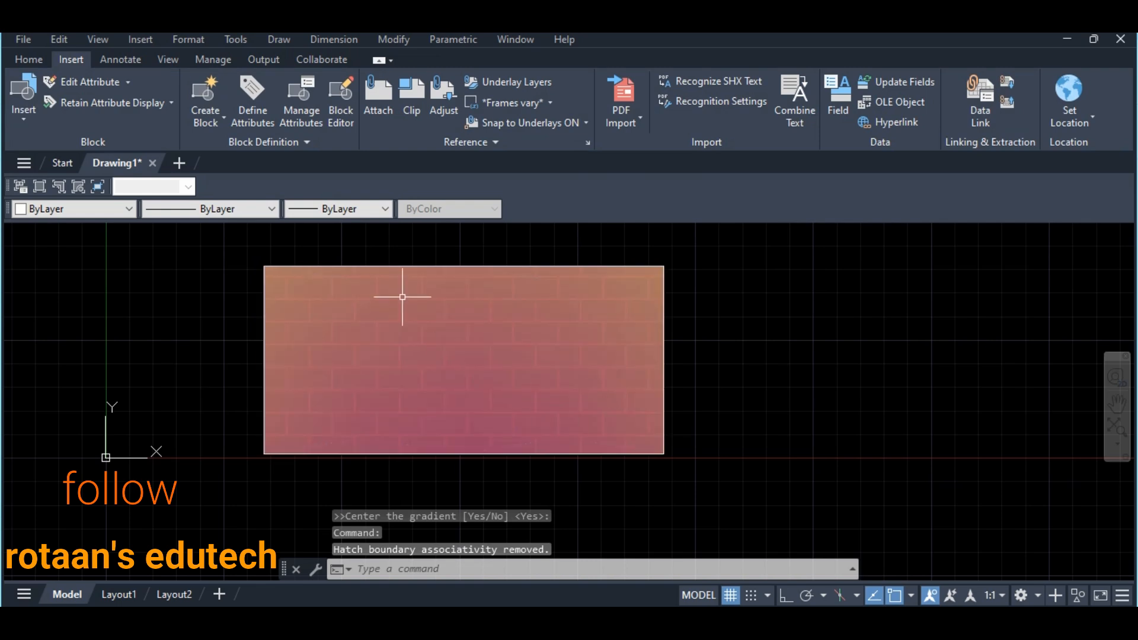
Step: Send the gradient fill to the back so it lies behind the brick hatch
{"action": "left_click", "coordinate": [460, 310]}
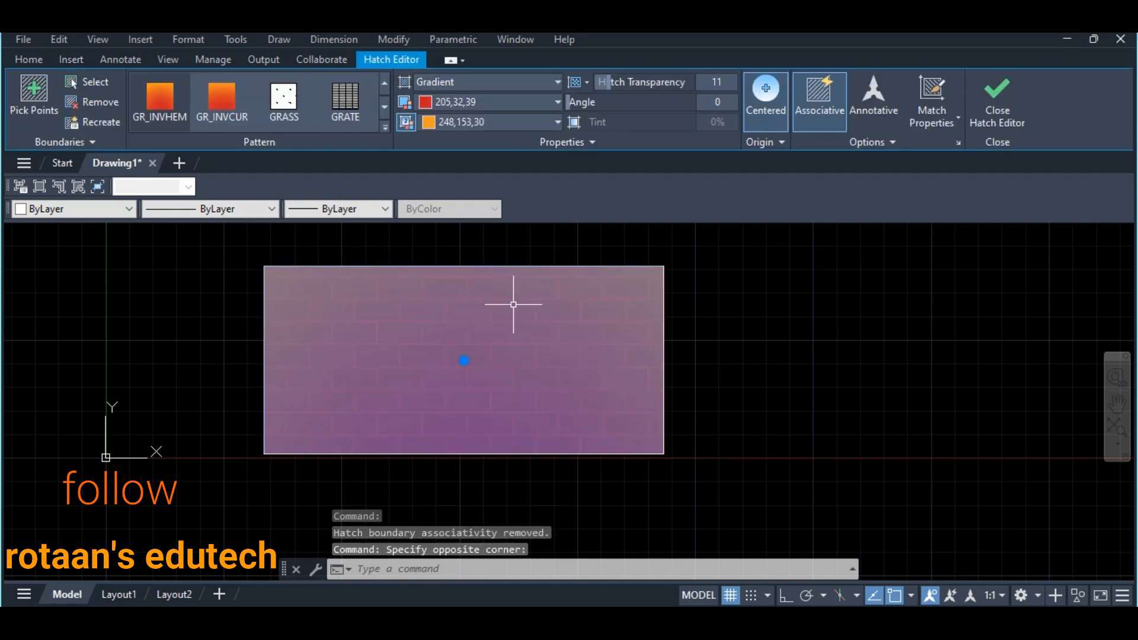
{"action": "right_click", "coordinate": [513, 304]}
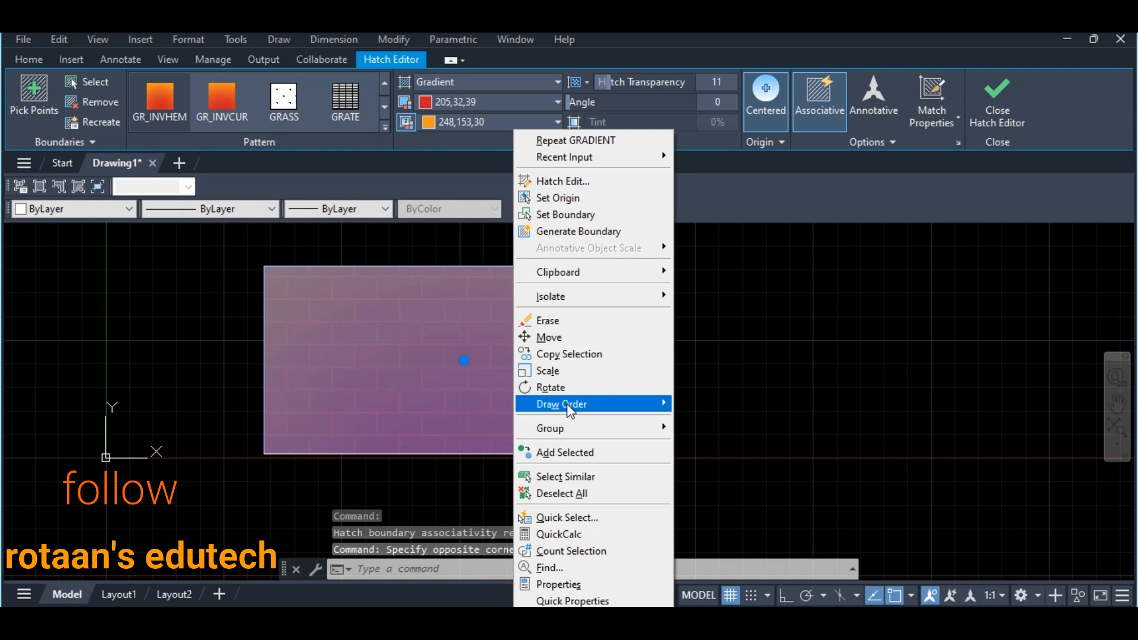
{"action": "mouse_move", "coordinate": [569, 406]}
{"action": "left_click", "coordinate": [717, 417]}
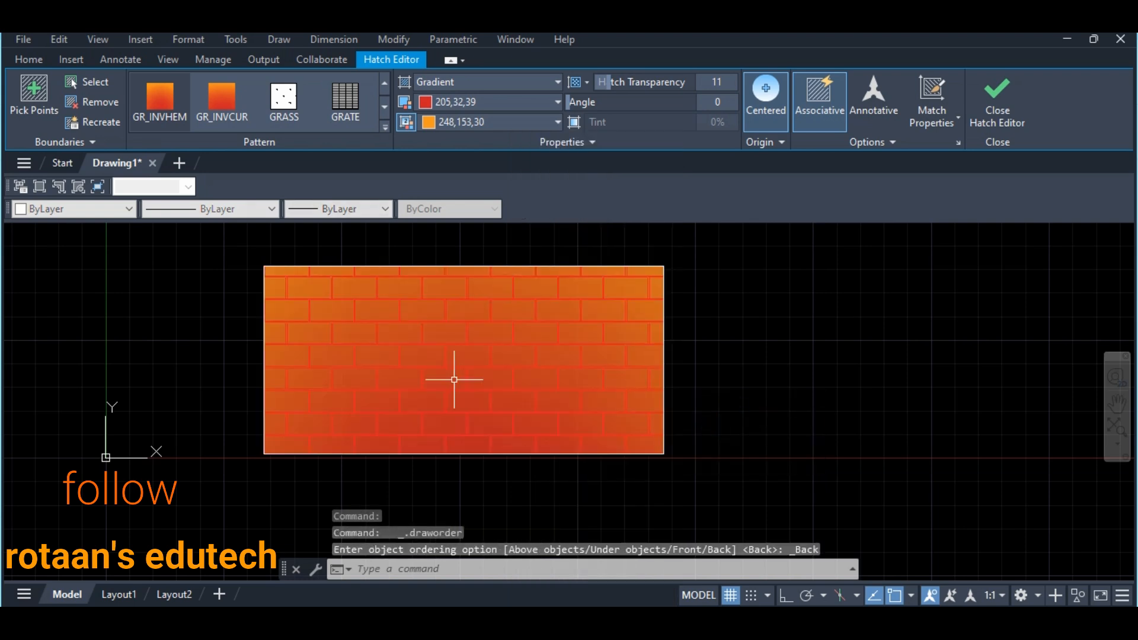
{"action": "key", "text": "Escape"}
Step: Change the color of the AR-B816C brick hatch to black 0,0,0
{"action": "scroll", "coordinate": [376, 374], "scroll_direction": "up", "scroll_amount": 4}
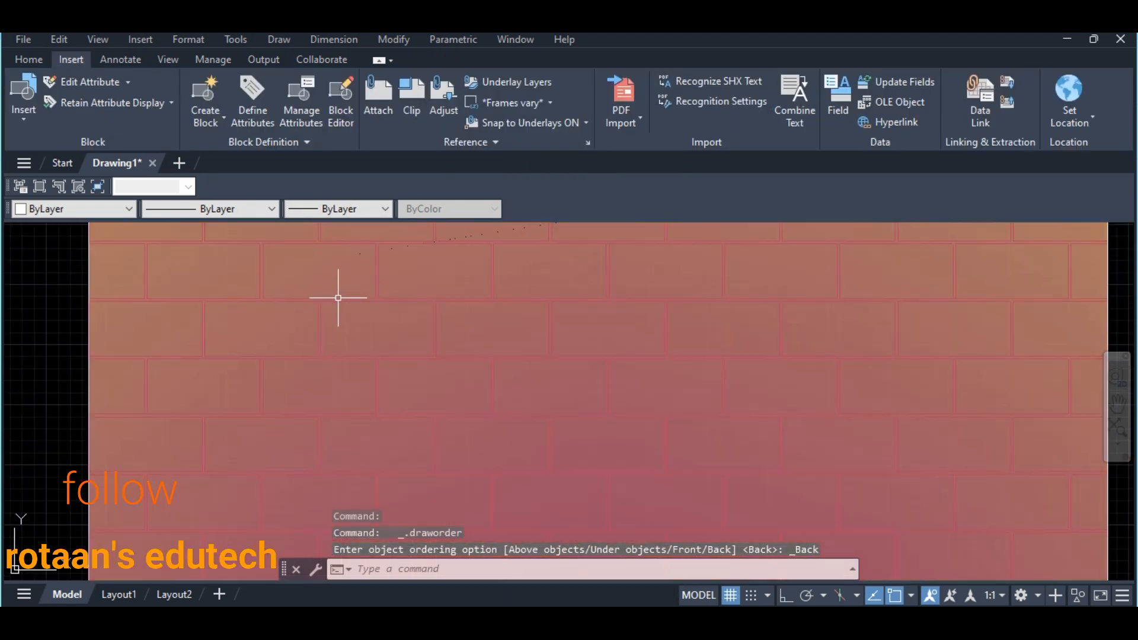
{"action": "left_click", "coordinate": [272, 299]}
{"action": "scroll", "coordinate": [285, 299], "scroll_direction": "down", "scroll_amount": 4}
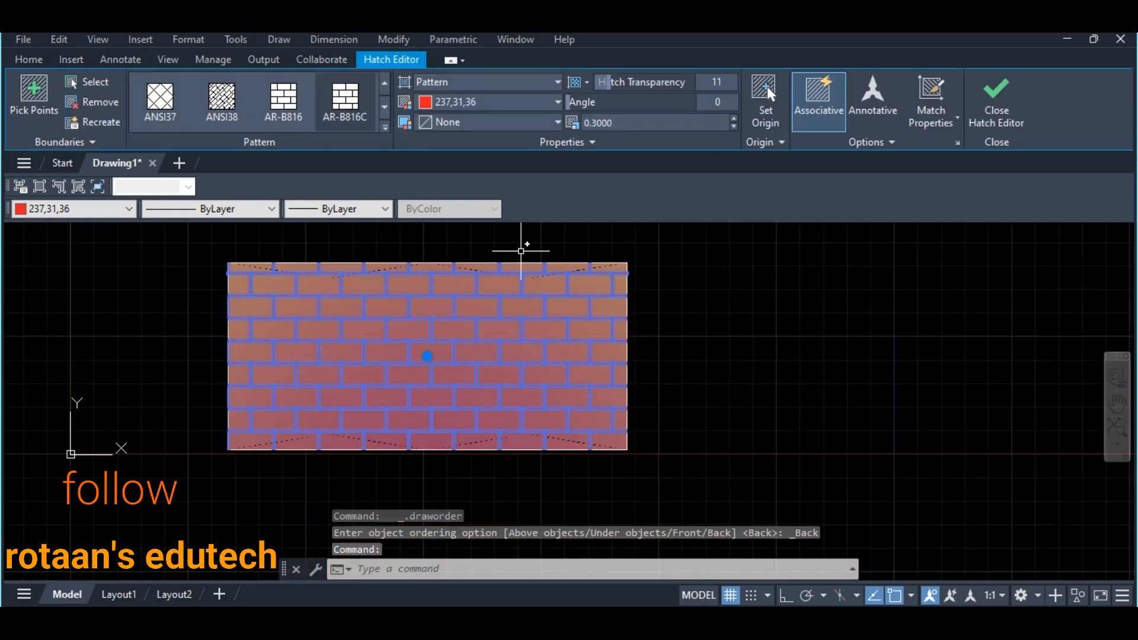
{"action": "left_click", "coordinate": [487, 104]}
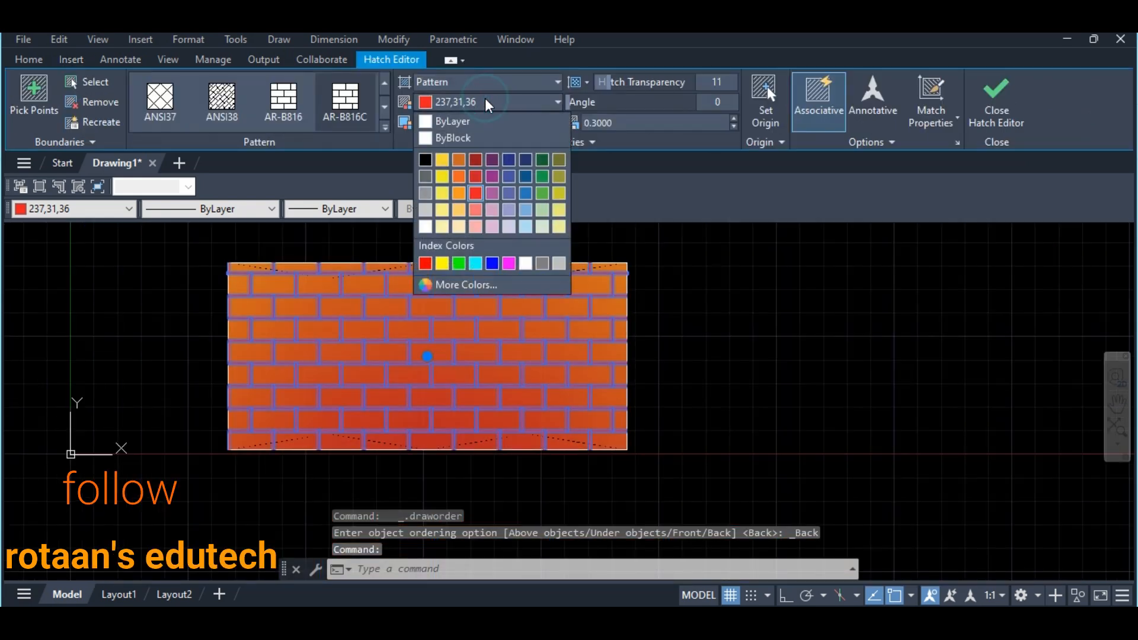
{"action": "left_click", "coordinate": [426, 160]}
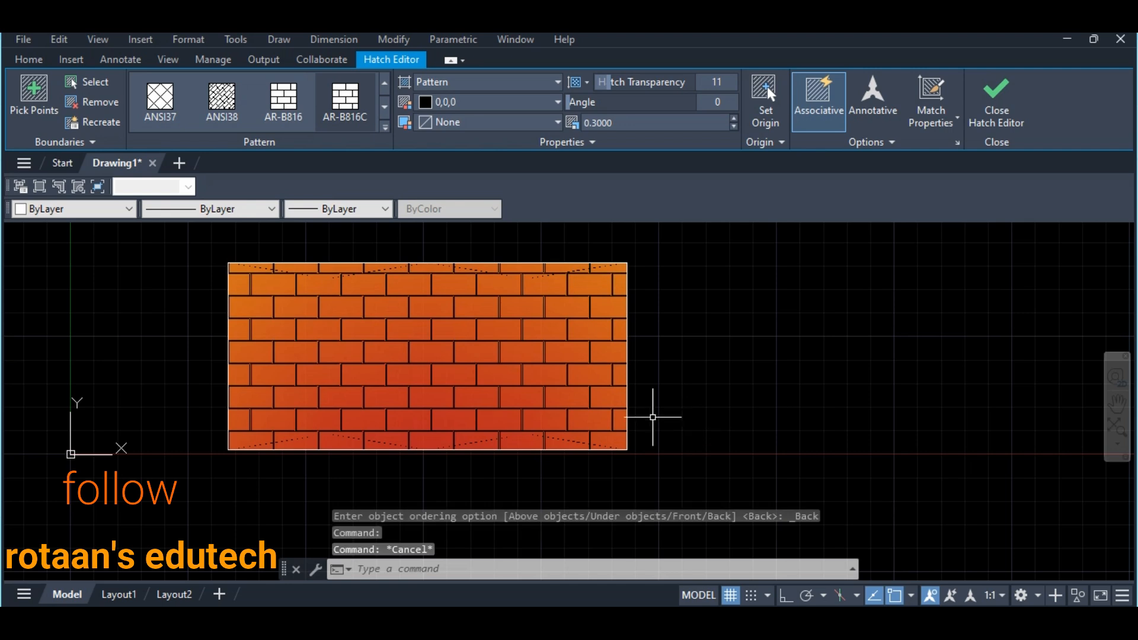
{"action": "key", "text": "Escape"}
{"action": "scroll", "coordinate": [386, 314], "scroll_direction": "up", "scroll_amount": 4}
{"action": "scroll", "coordinate": [622, 399], "scroll_direction": "down", "scroll_amount": 5}
{"action": "scroll", "coordinate": [391, 376], "scroll_direction": "up", "scroll_amount": 2}
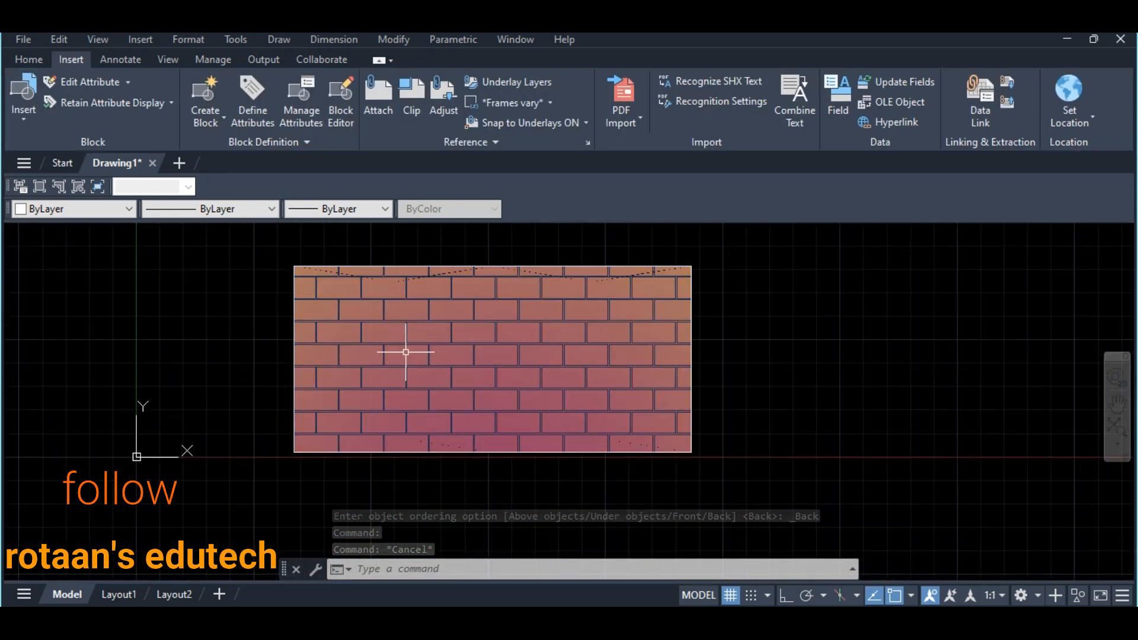